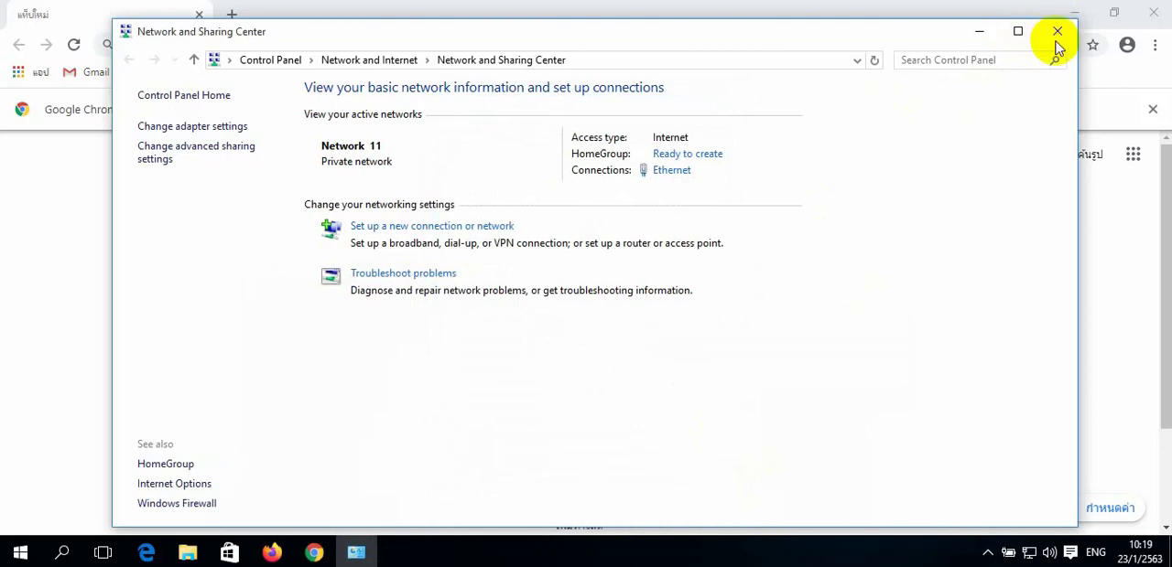
# - Close the Network and Sharing Center, and replace the regular Chrome window with a new incognito window
pyautogui.click(1056, 37)
pyautogui.click(1156, 46)
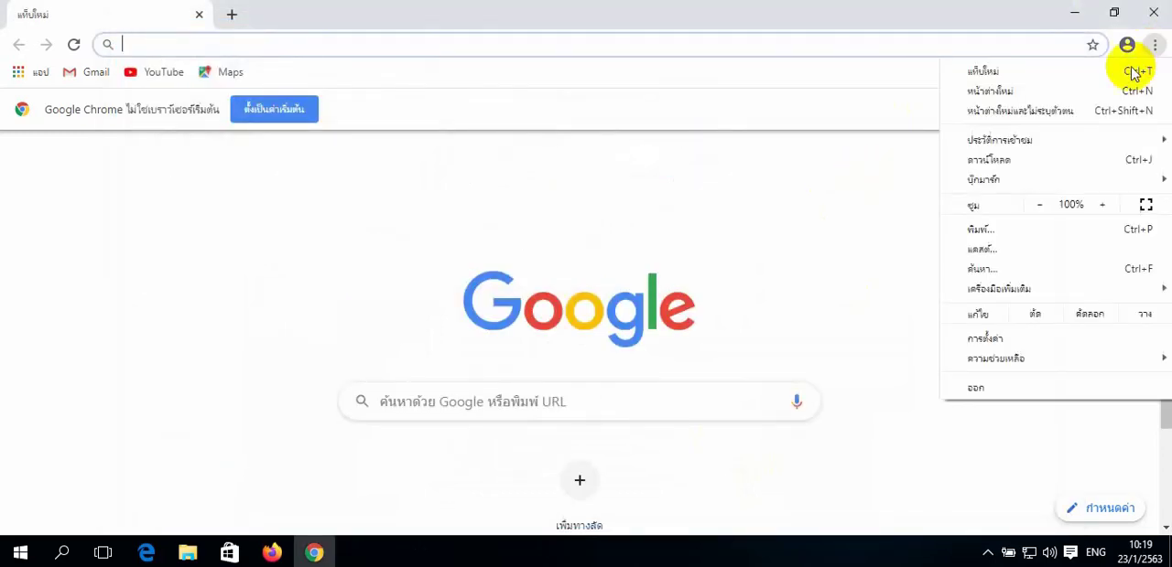
pyautogui.click(1076, 113)
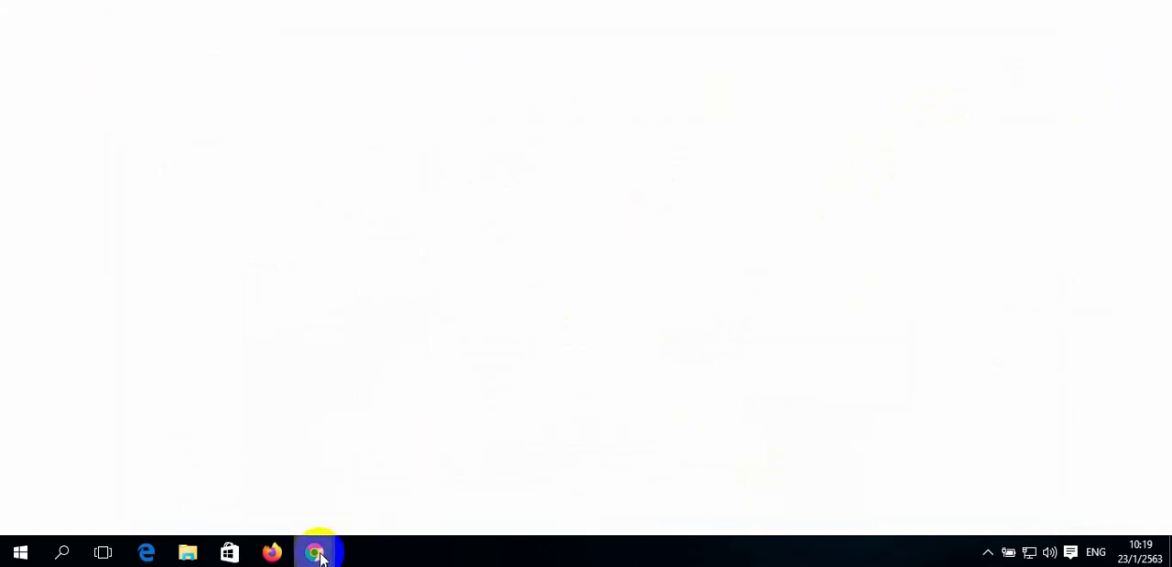
pyautogui.moveTo(314, 553)
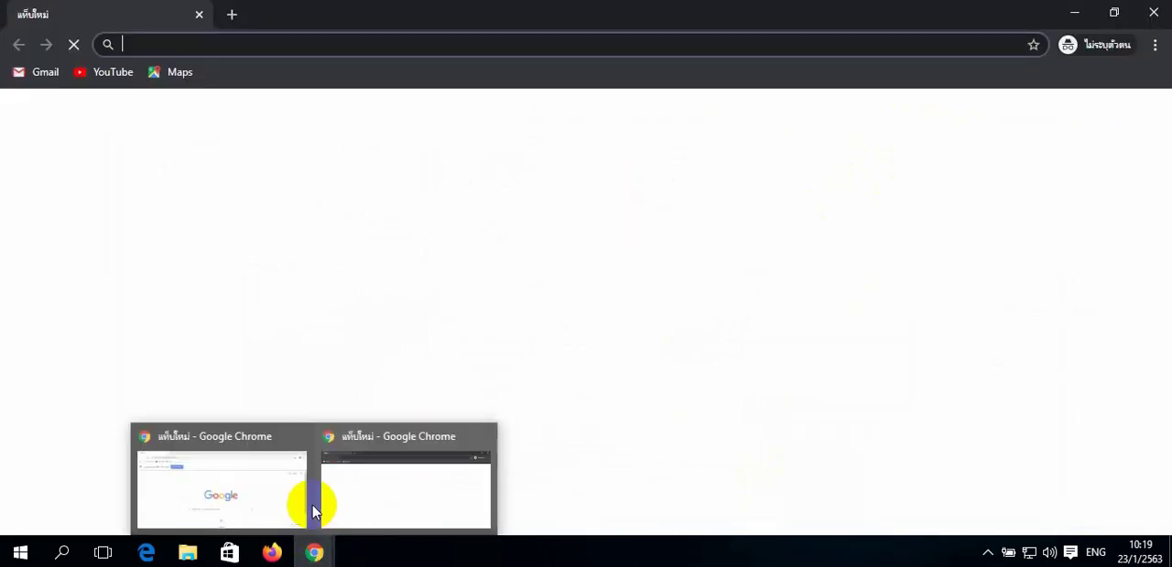
pyautogui.click(295, 444)
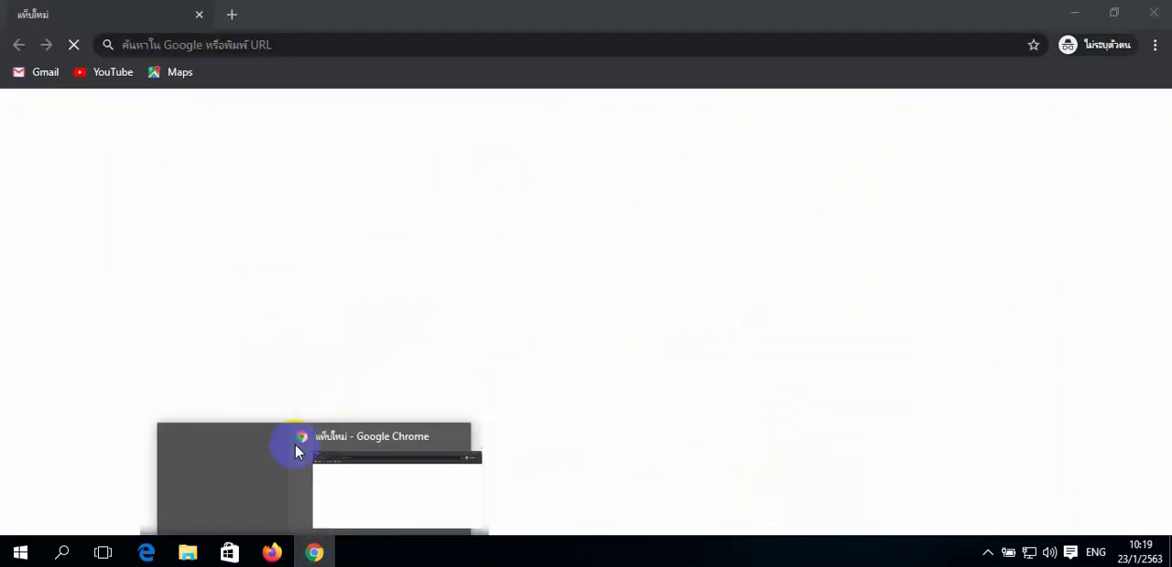
# - Load the pfSense web interface at 192.168.1.1 and dismiss the page translation offer
pyautogui.click(375, 42)
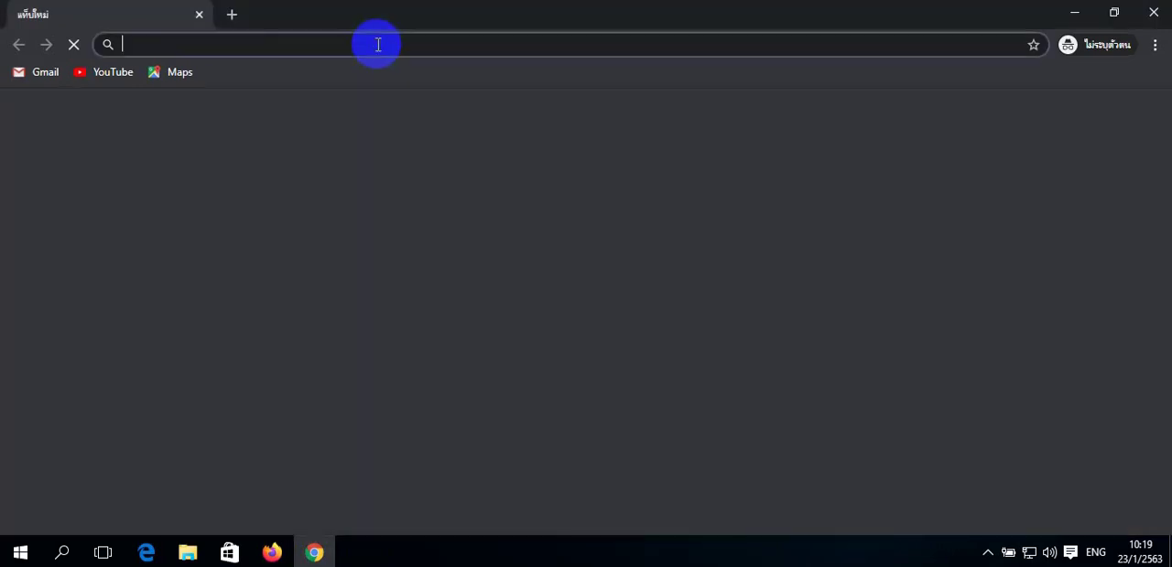
pyautogui.write('192.168.1.1')
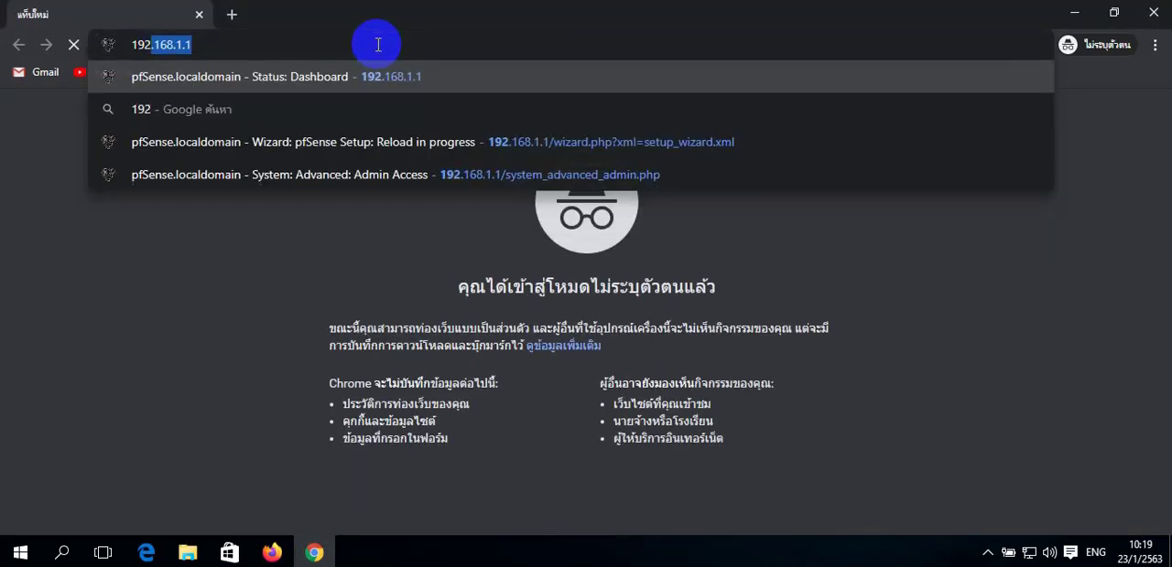
pyautogui.press('Return')
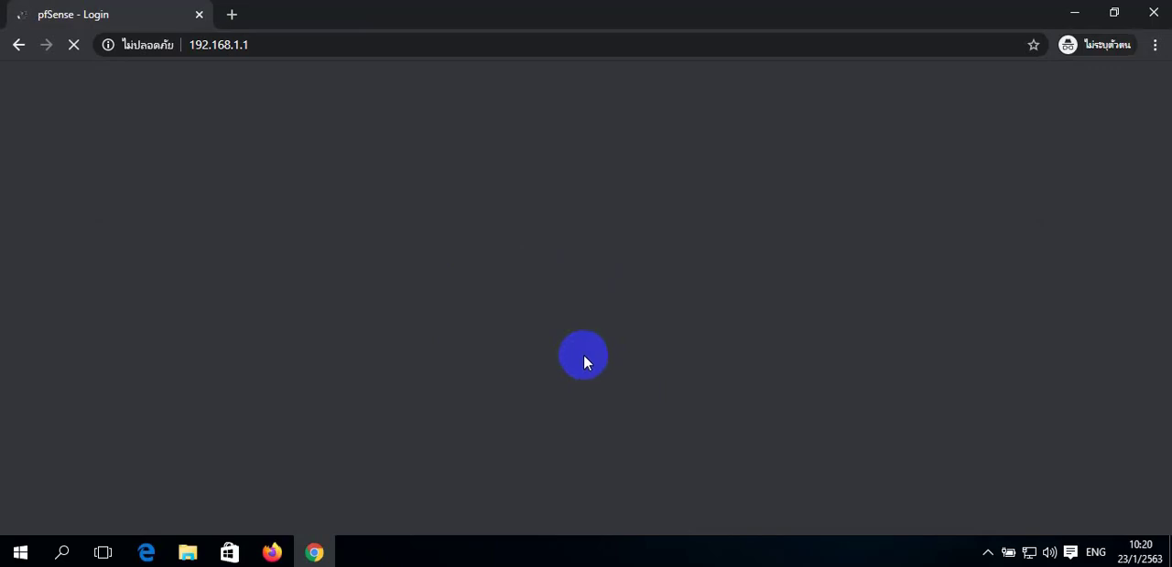
pyautogui.click(451, 49)
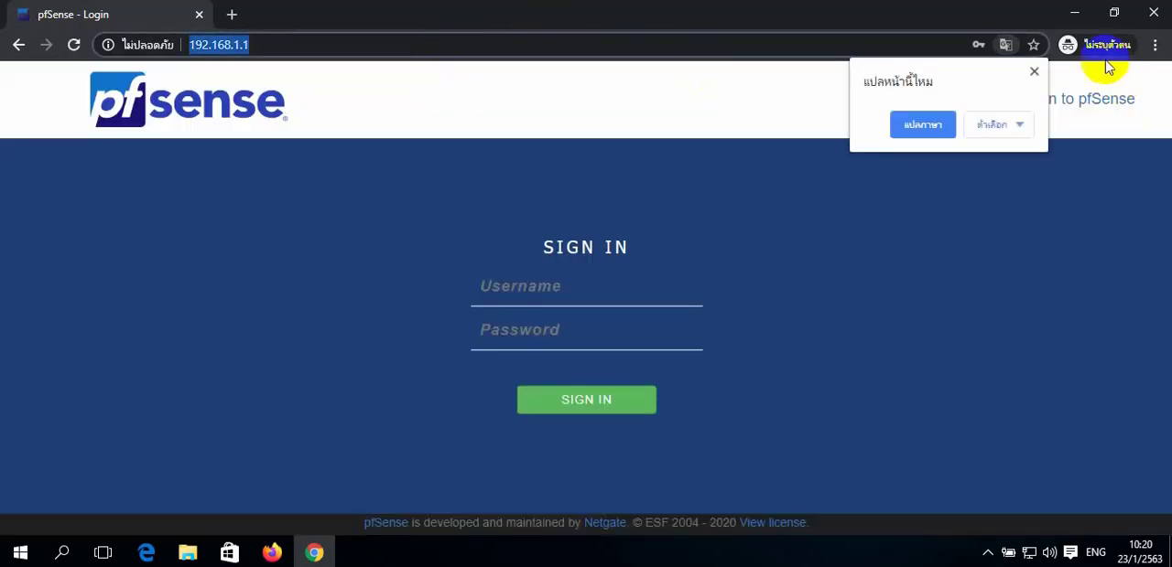
pyautogui.click(1035, 72)
# - Sign in to pfSense with the username admin and the account password
pyautogui.click(549, 291)
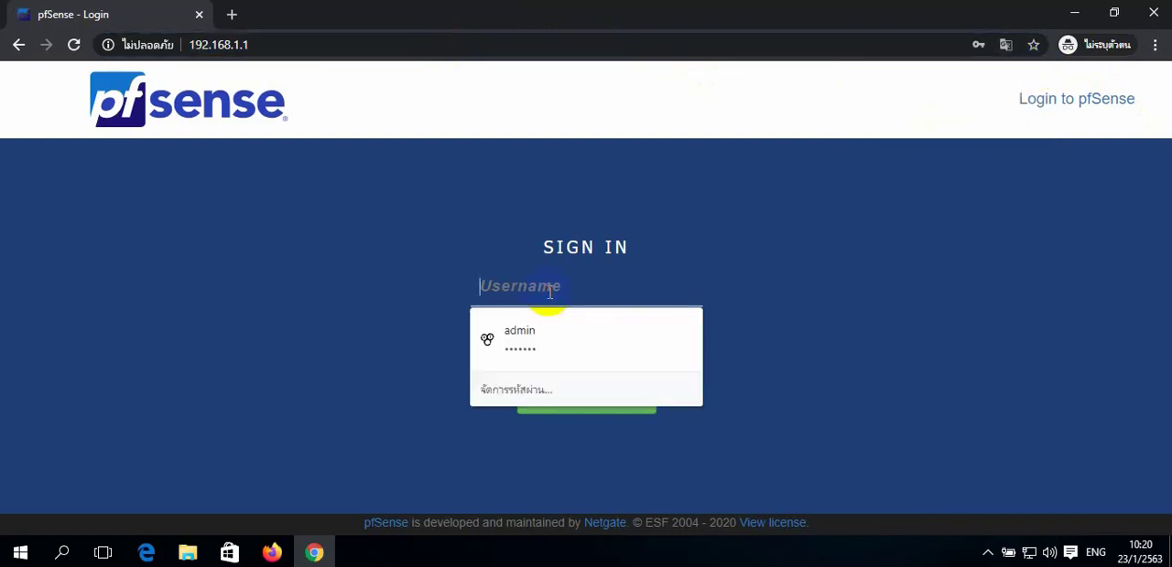
pyautogui.write('admin')
pyautogui.press('Tab')
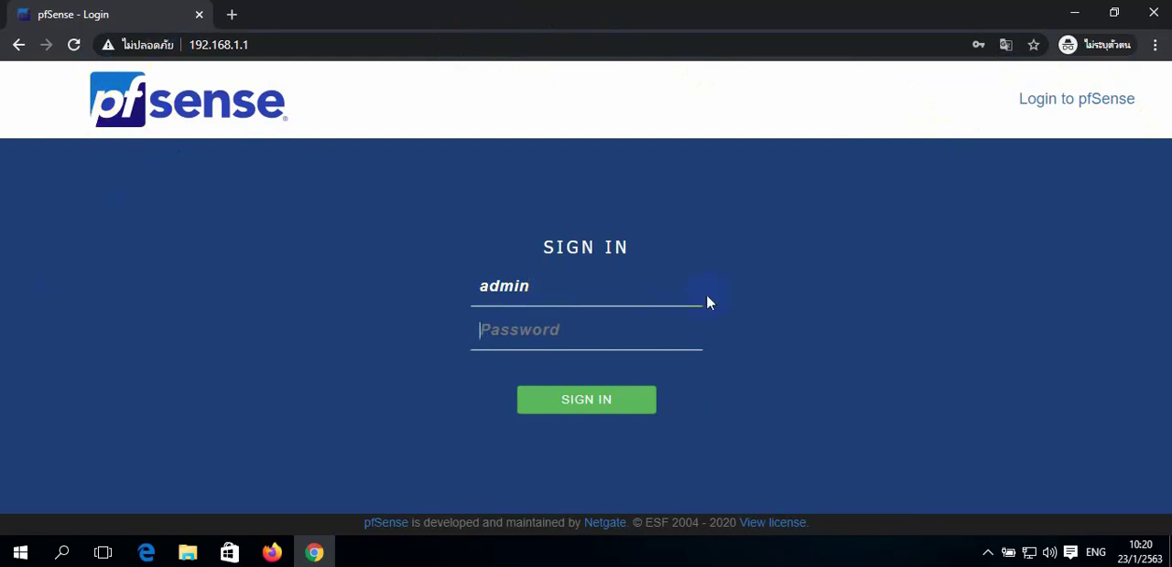
pyautogui.write('•••••••')
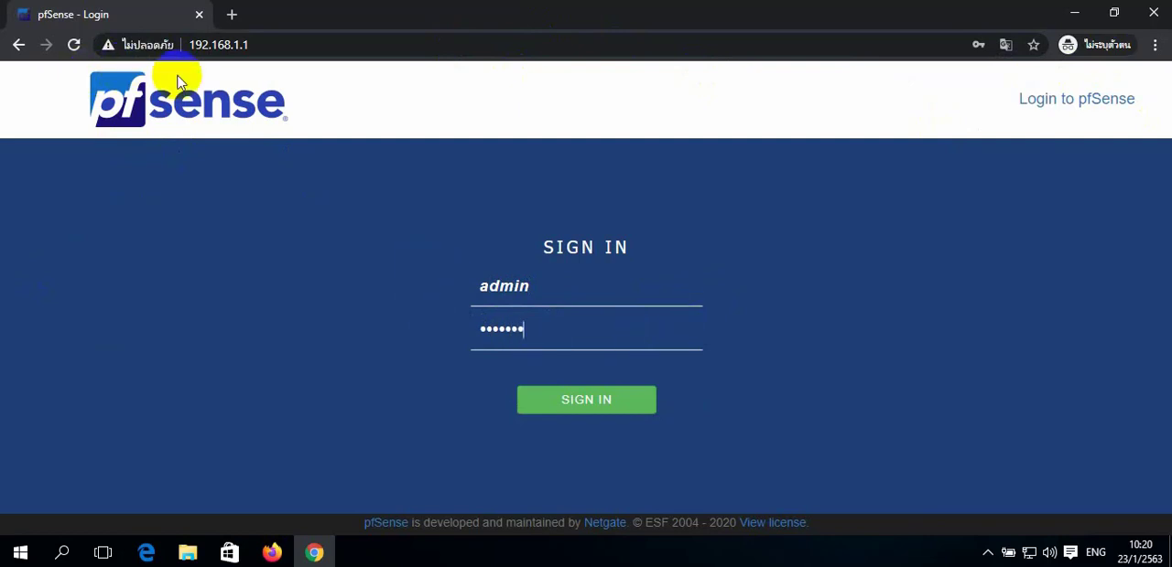
pyautogui.click(583, 403)
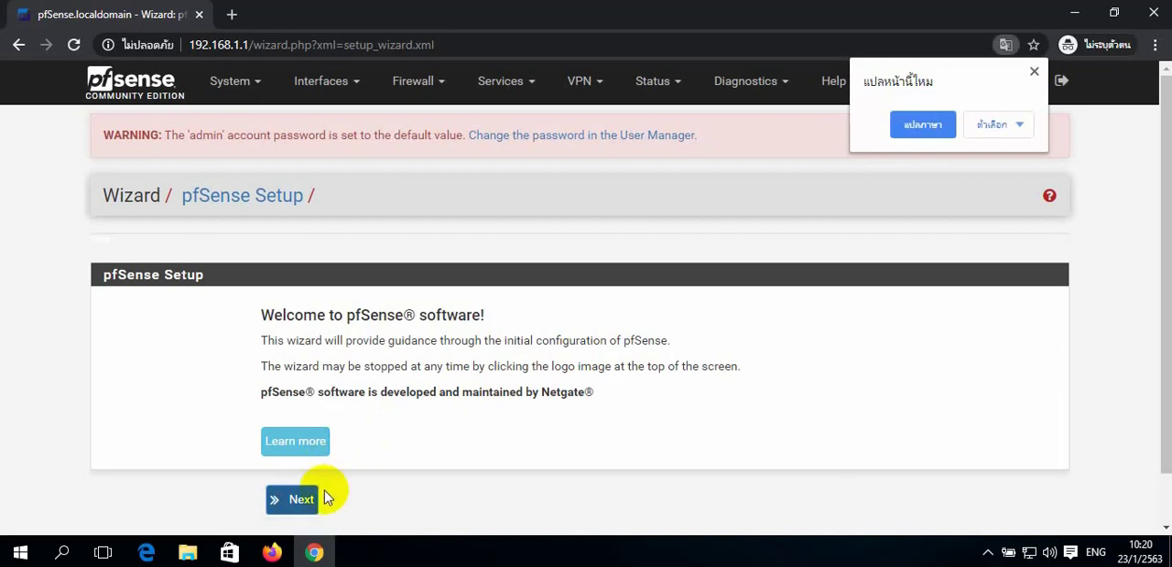
# - Start the setup wizard and submit its general information with primary DNS server 8.8.8.8 and secondary DNS server 1.1.1.1
pyautogui.click(292, 503)
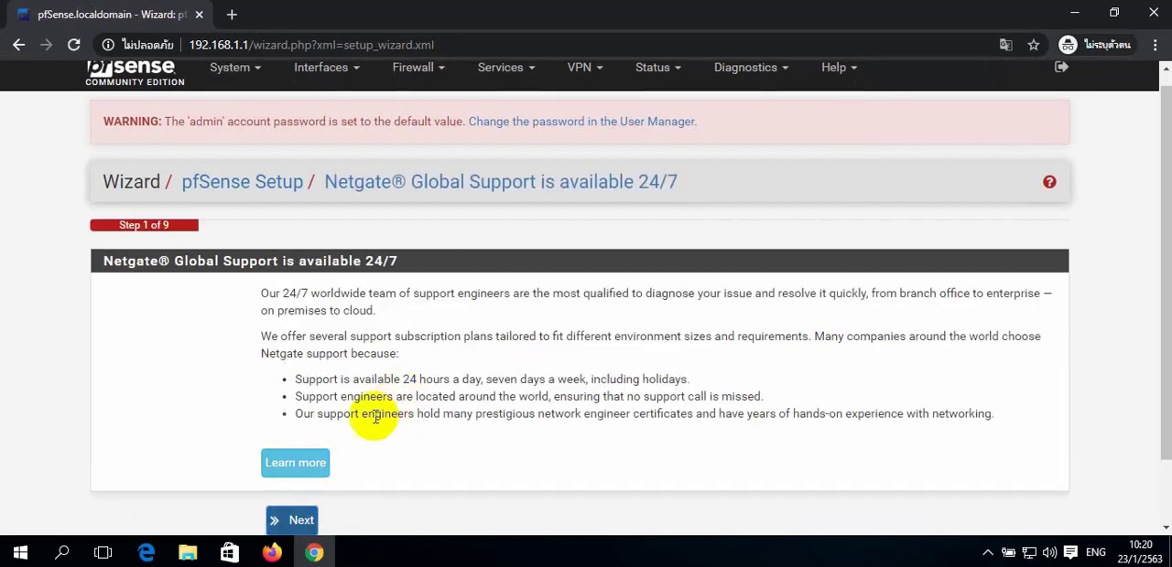
pyautogui.click(301, 520)
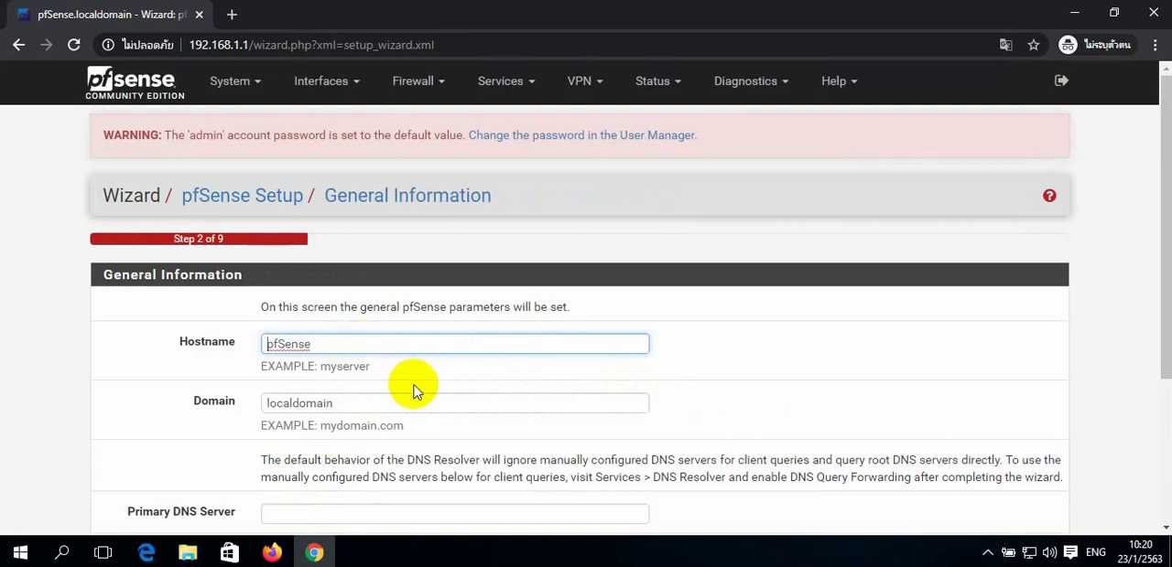
pyautogui.scroll(-1, 418, 387)
pyautogui.scroll(-1, 418, 386)
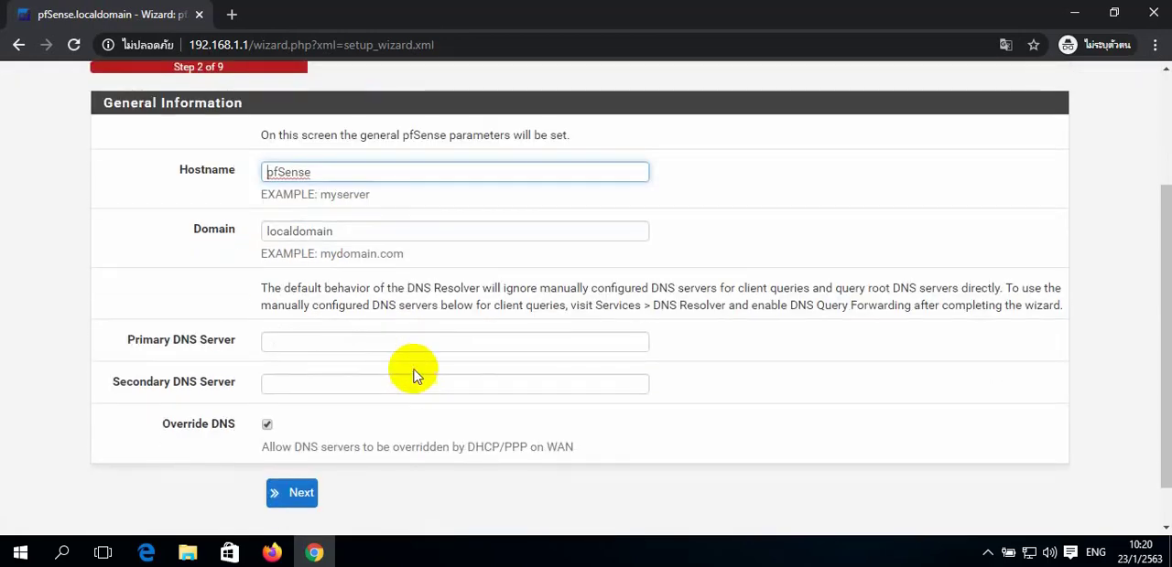
pyautogui.click(408, 341)
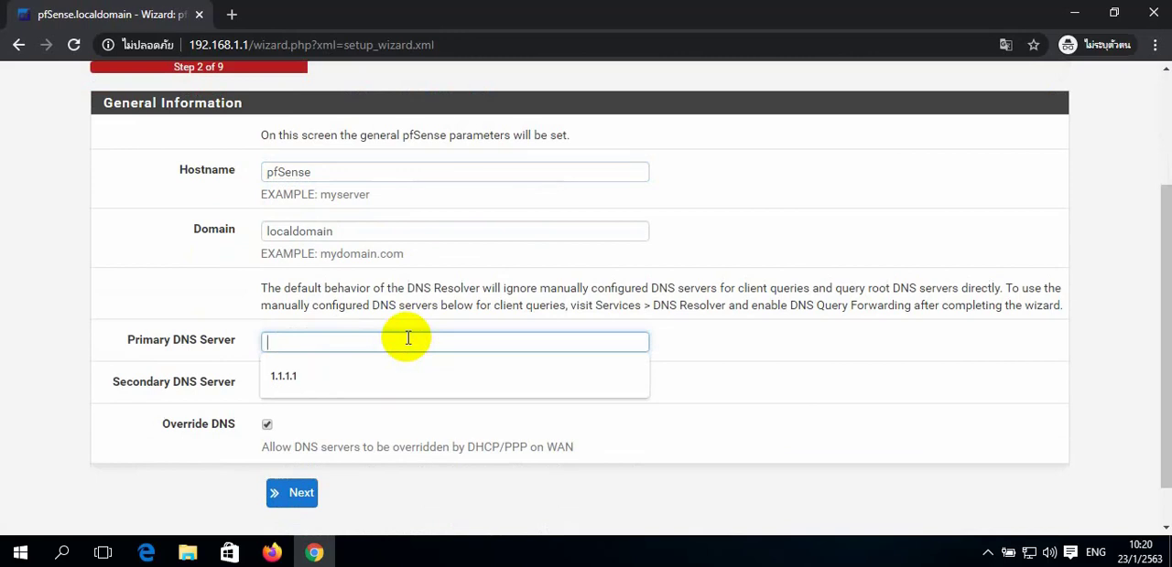
pyautogui.press('Down')
pyautogui.press('Tab')
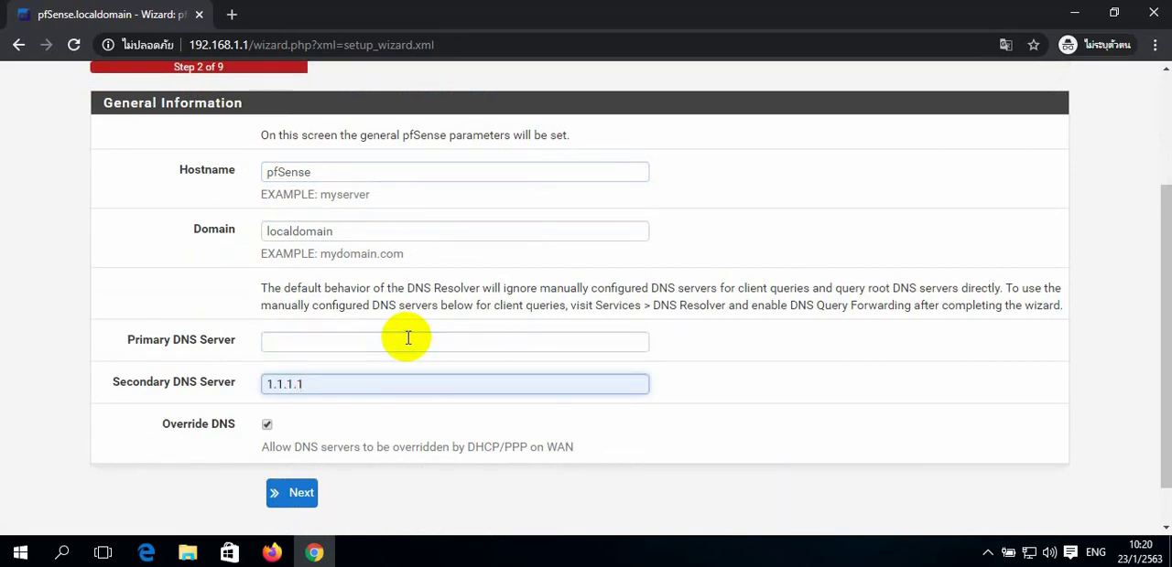
pyautogui.click(408, 341)
pyautogui.write('8.8.8.8')
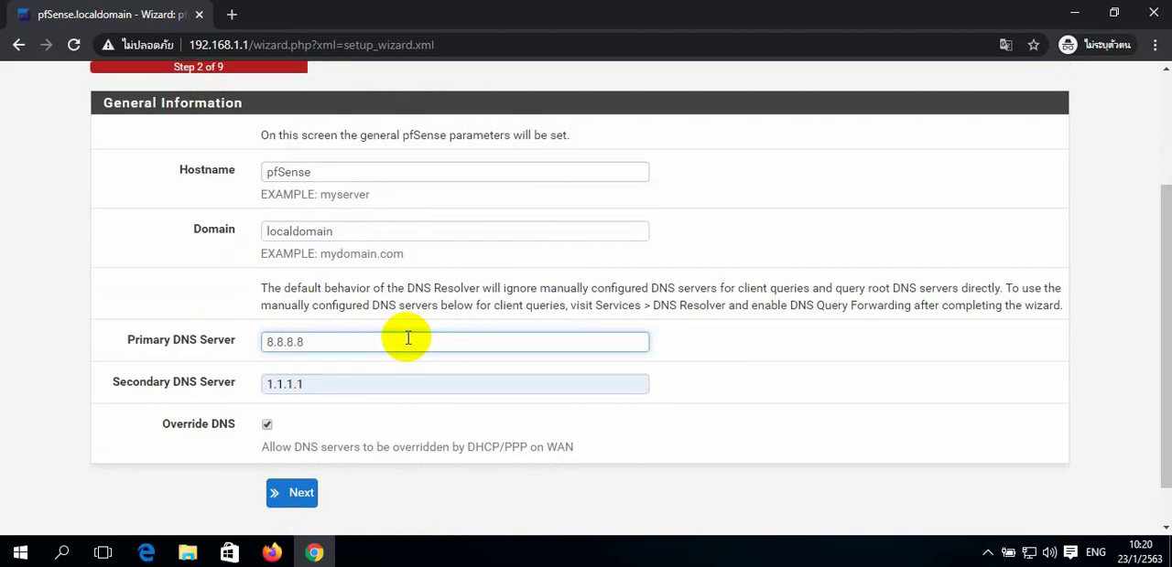
pyautogui.press('Tab')
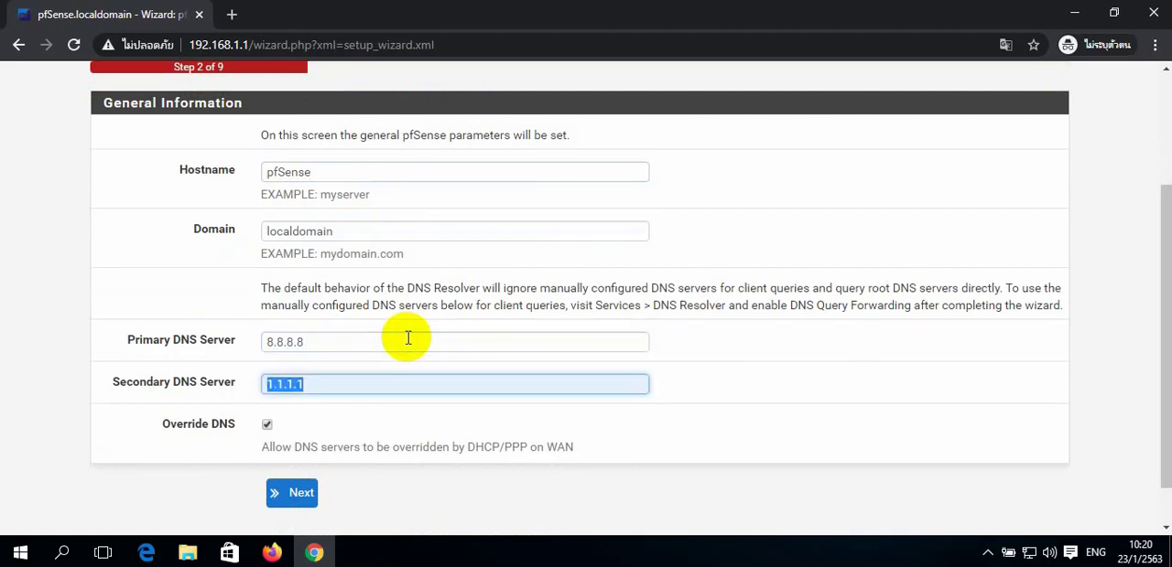
pyautogui.click(295, 494)
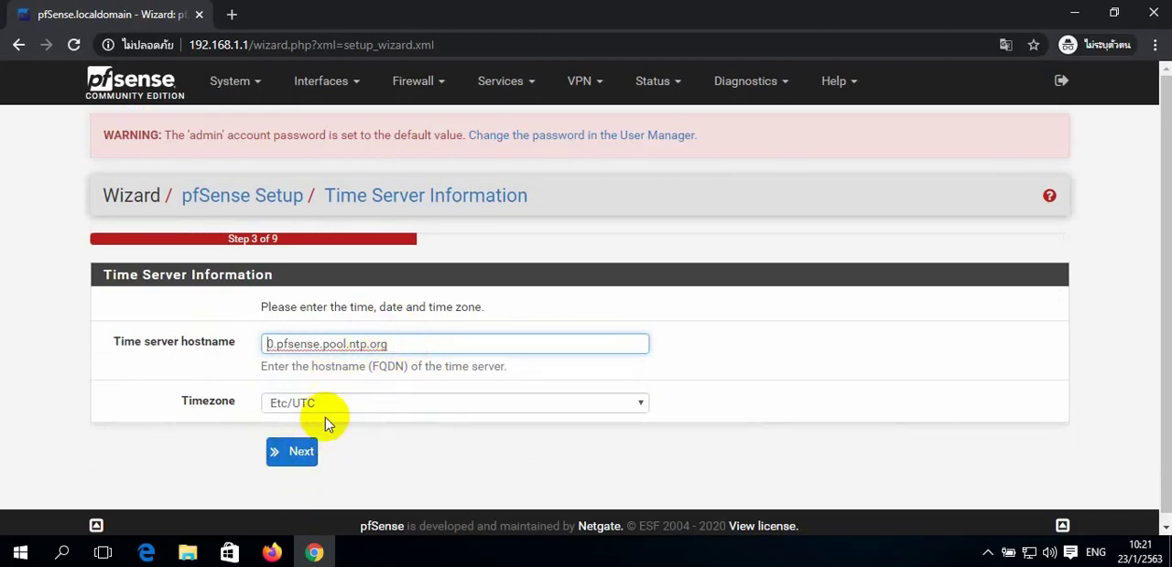
# - Set the timezone to Asia/Bangkok and submit the time server information with the default time server hostname
pyautogui.click(421, 411)
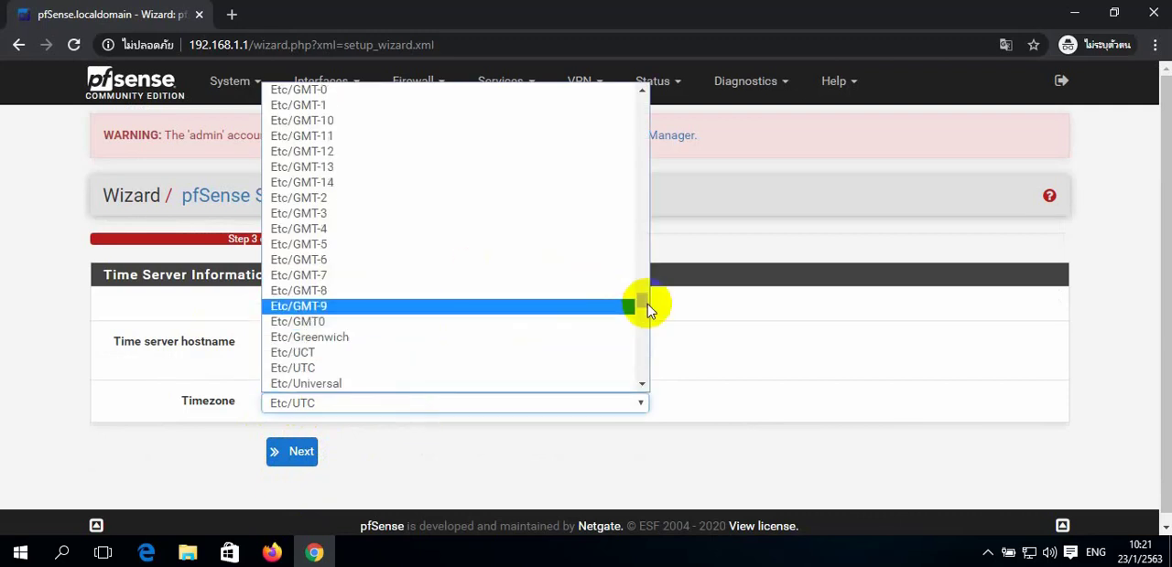
pyautogui.moveTo(647, 303); pyautogui.dragTo(641, 230)
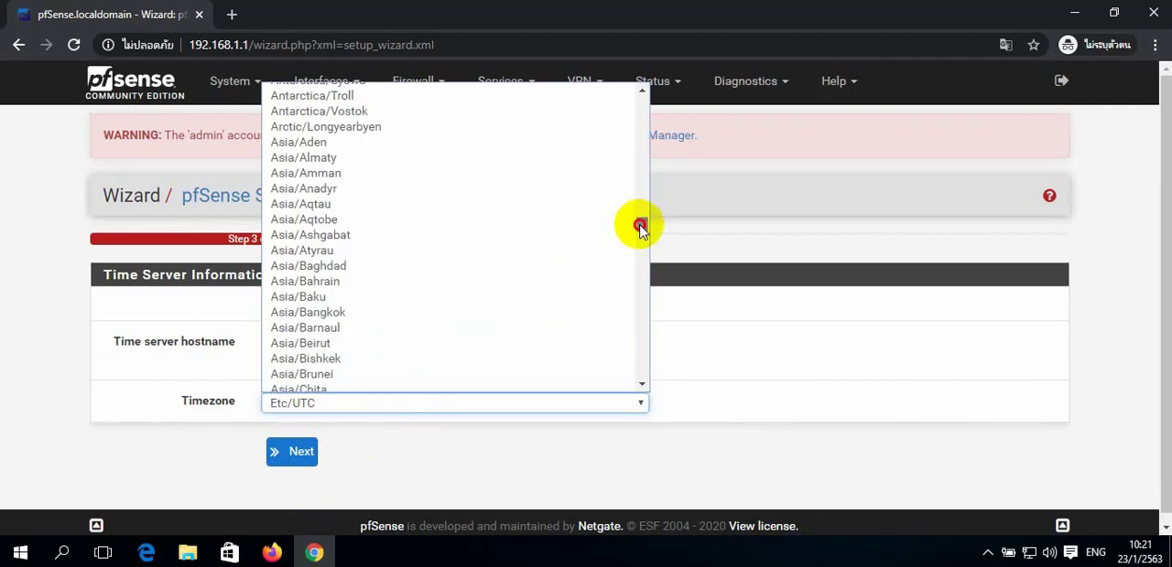
pyautogui.click(373, 313)
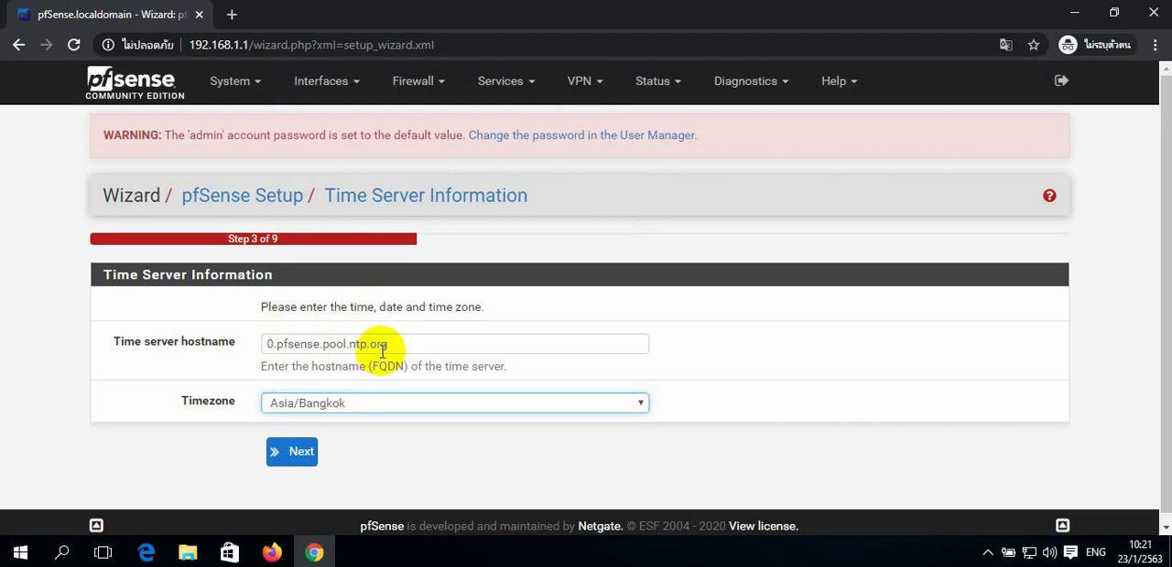
pyautogui.click(294, 465)
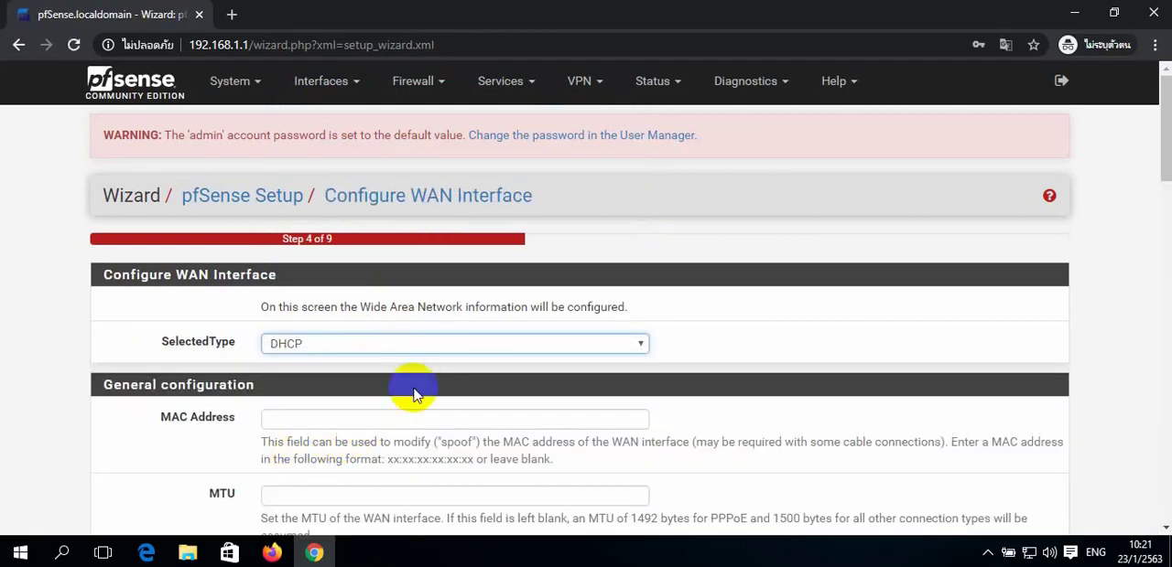
# - Accept the default DHCP WAN configuration and the LAN address 192.168.1.1 with subnet mask 24
pyautogui.scroll(-10, 490, 395)
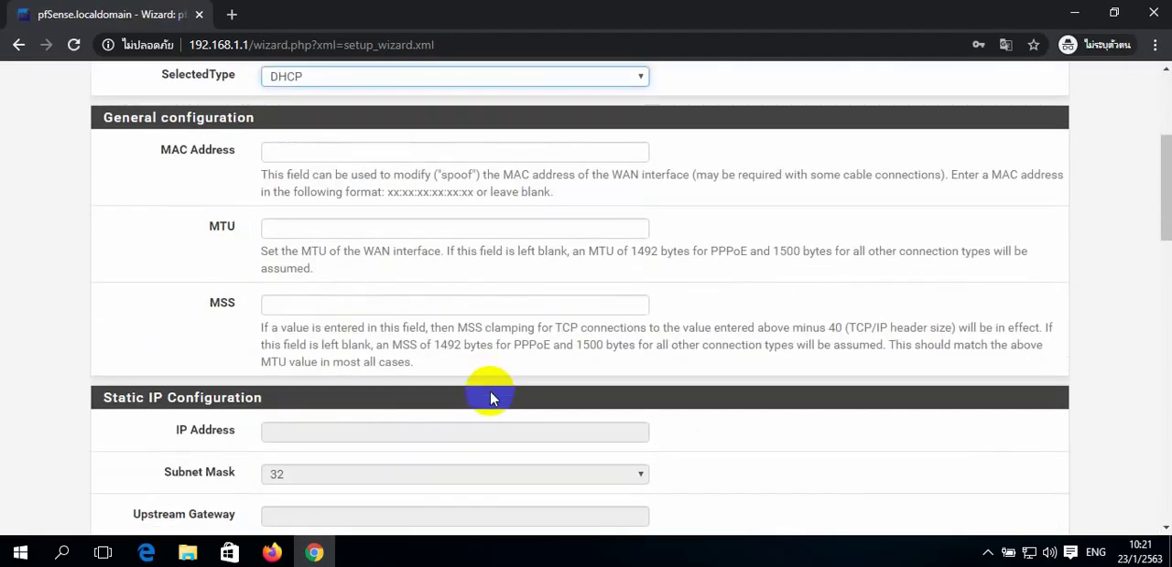
pyautogui.scroll(-7, 489, 395)
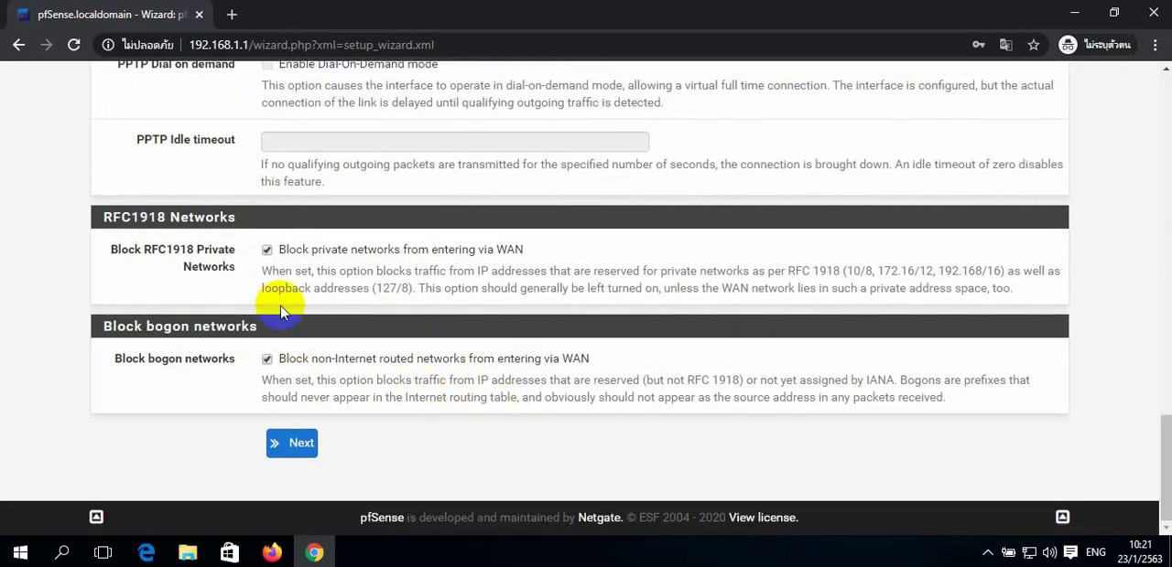
pyautogui.click(286, 439)
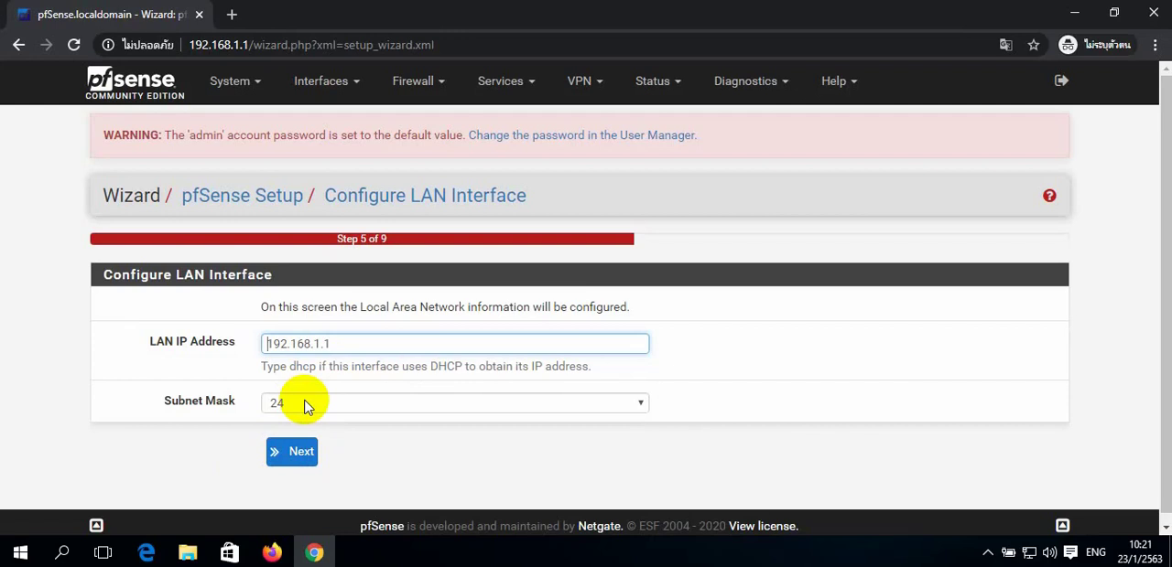
pyautogui.click(292, 451)
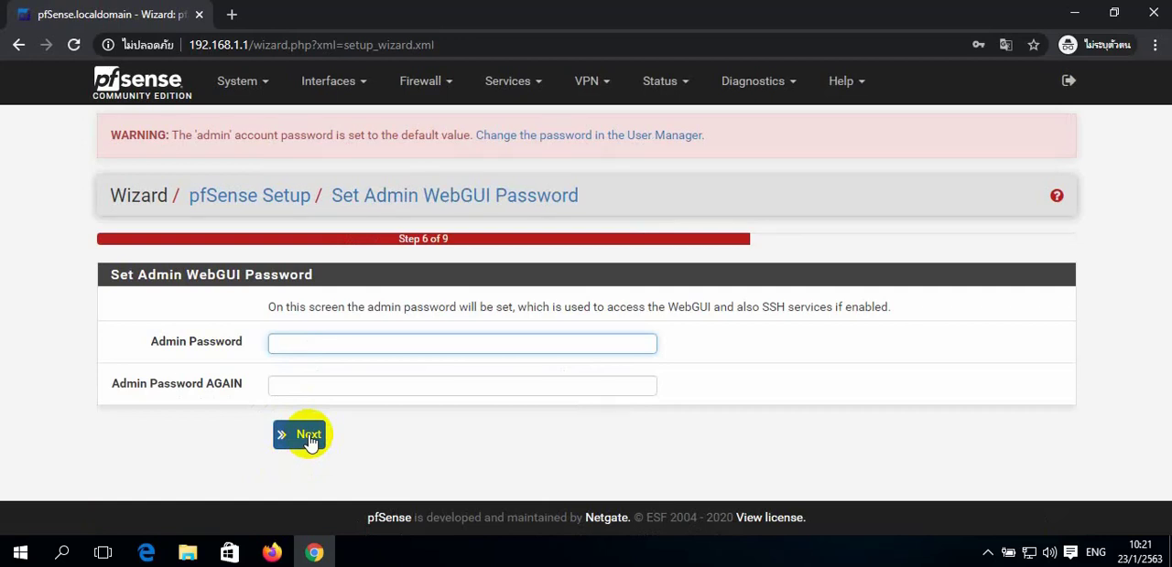
# - Enter the admin WebGUI password in both the password and confirmation fields and submit it
pyautogui.write('pfsense')
pyautogui.press('BackSpace')
pyautogui.press('BackSpace')
pyautogui.press('BackSpace')
pyautogui.press('BackSpace')
pyautogui.press('BackSpace')
pyautogui.press('BackSpace')
pyautogui.press('BackSpace')
pyautogui.write('pfsense')
pyautogui.press('Tab')
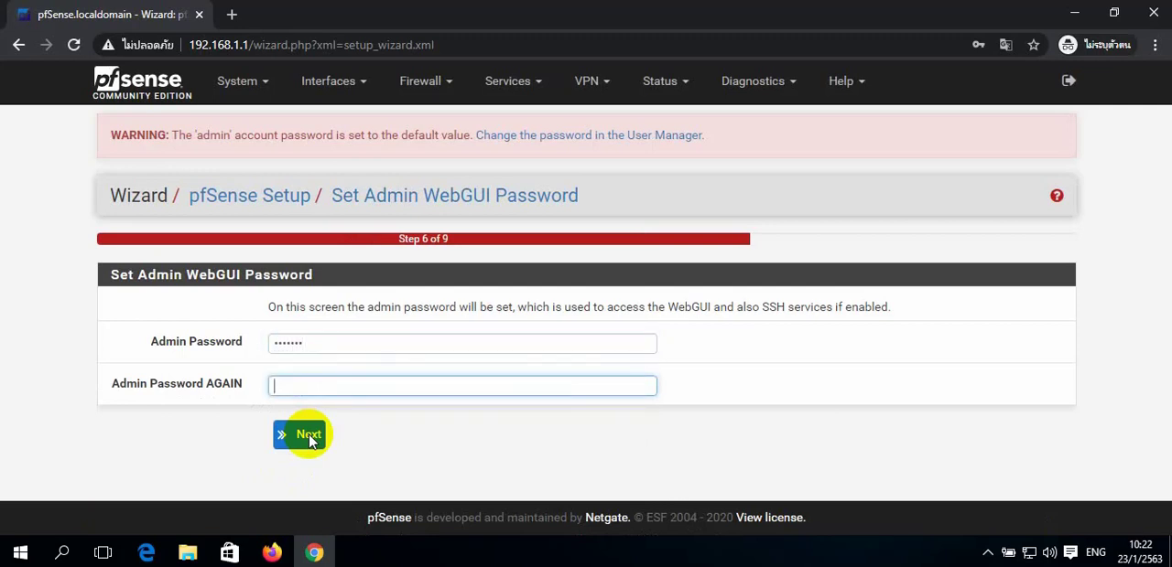
pyautogui.write('pfsense')
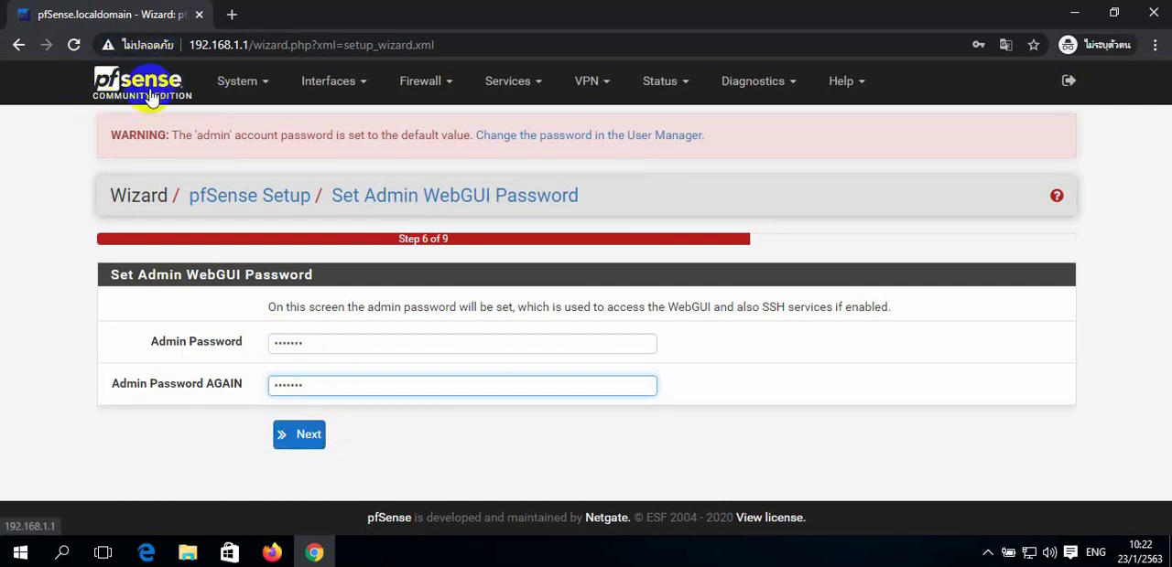
pyautogui.click(308, 441)
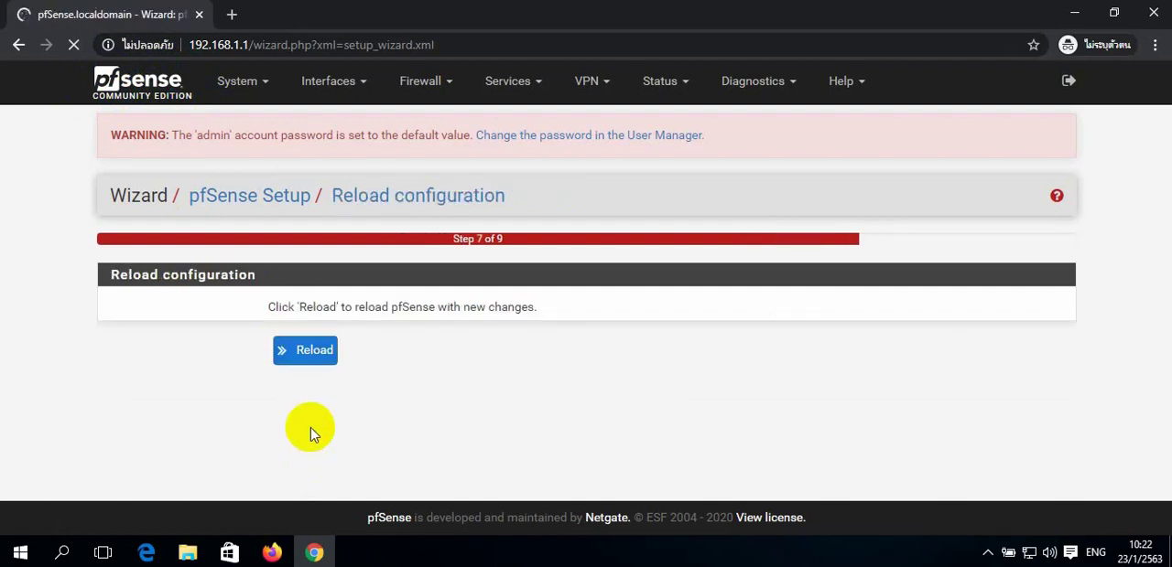
# - Reload pfSense with the new configuration and finish the setup wizard
pyautogui.click(315, 360)
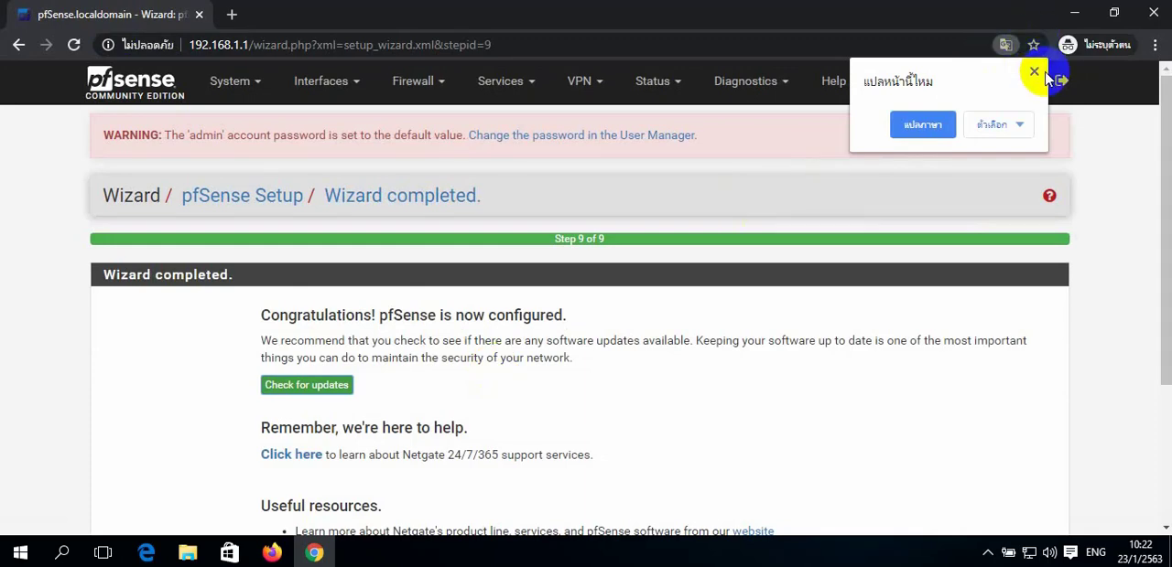
pyautogui.click(1033, 72)
pyautogui.scroll(-3, 537, 290)
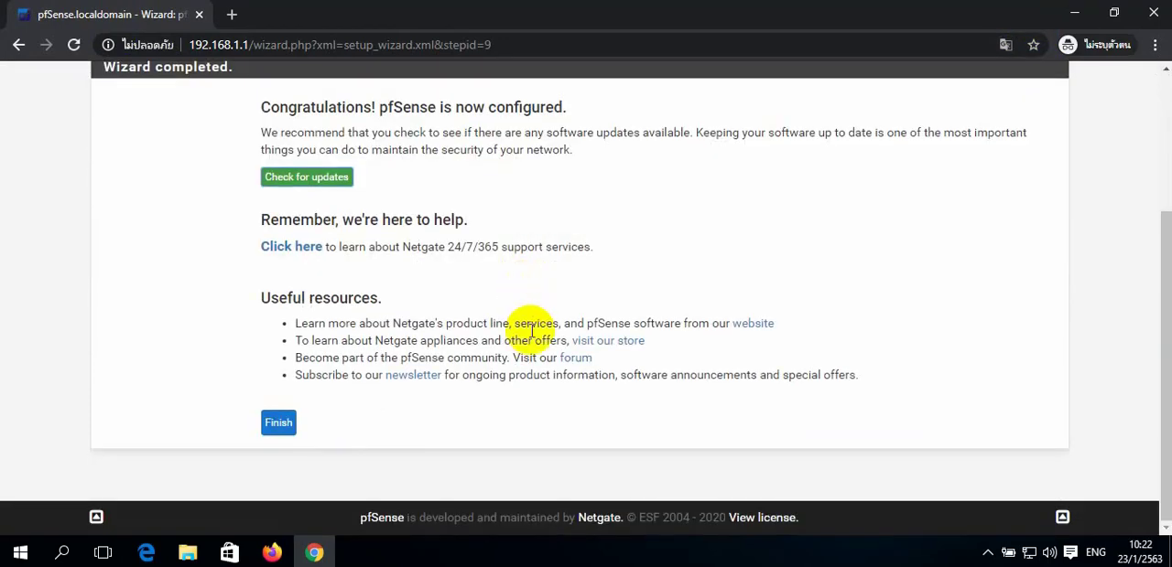
pyautogui.click(279, 424)
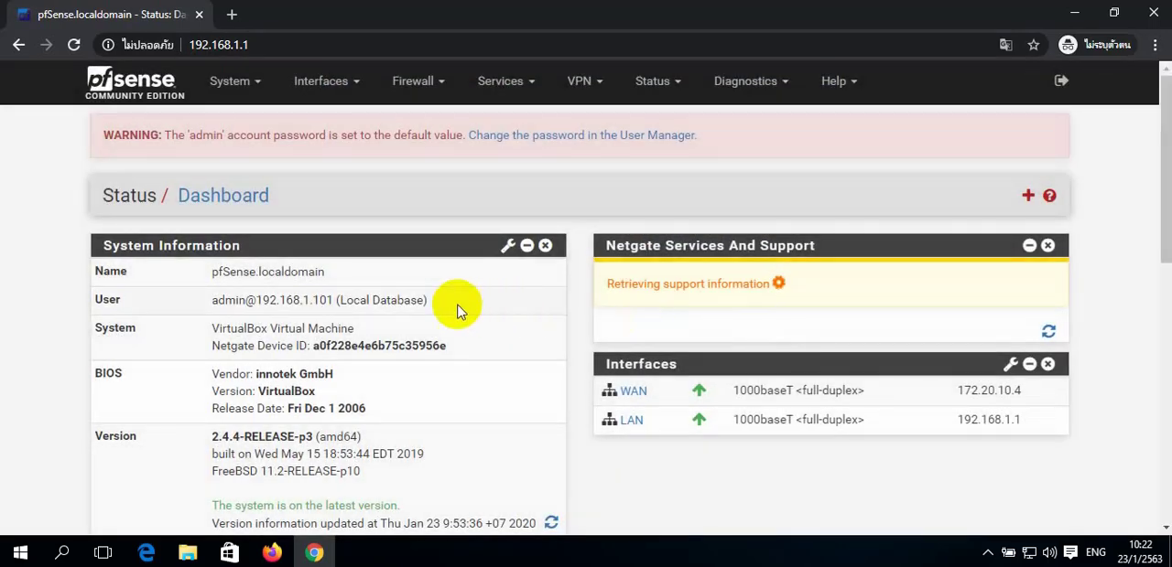
# - Add the Captive Portal Status widget to the dashboard, accept the copyright notice, and collapse the Netgate Services And Support widget
pyautogui.click(1028, 198)
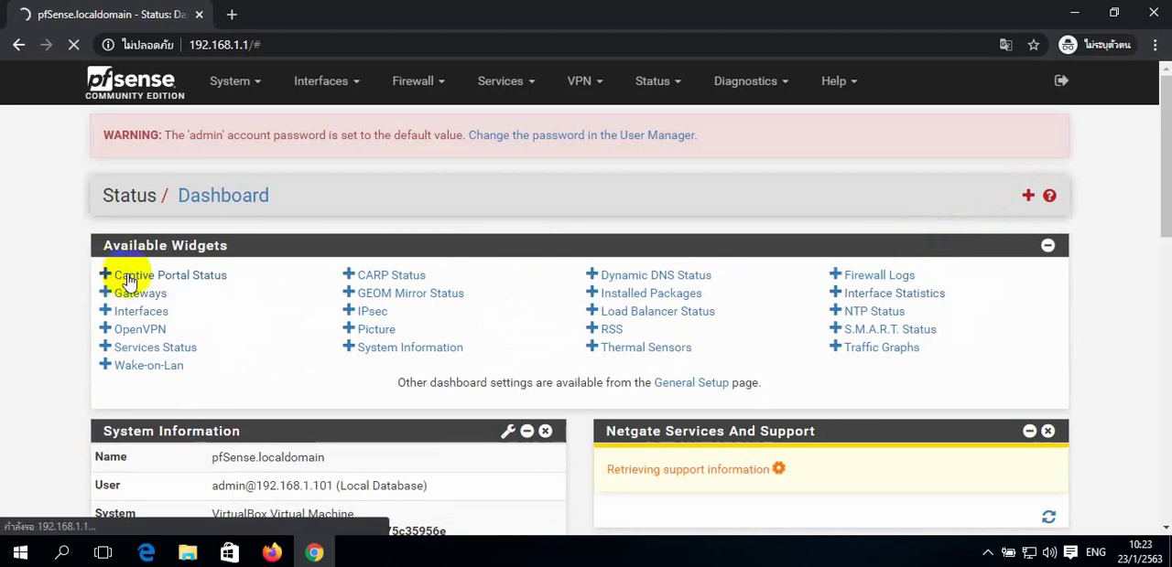
pyautogui.click(110, 277)
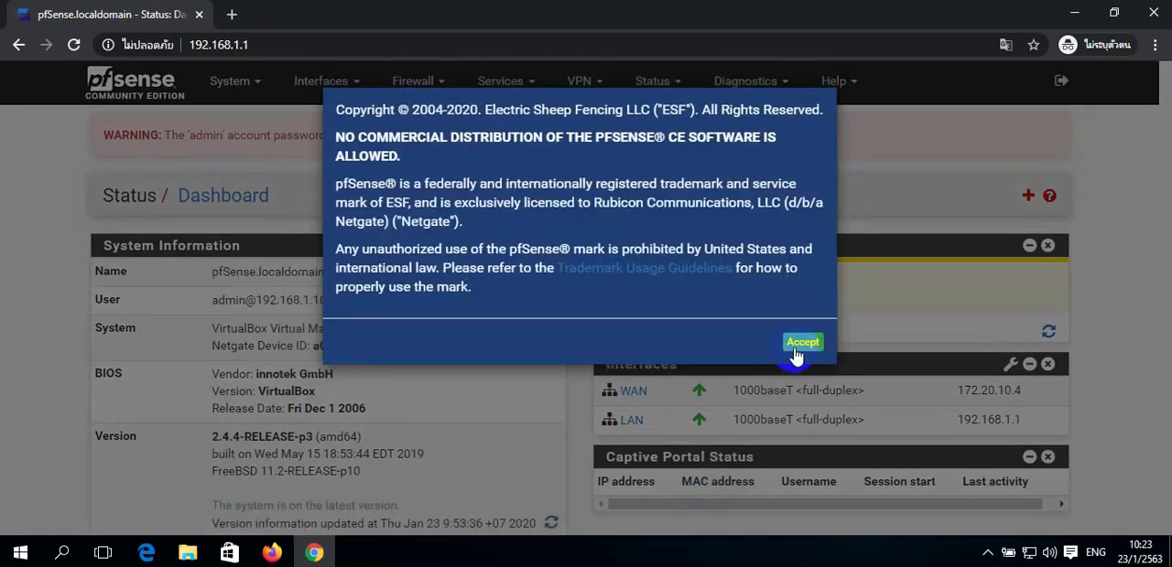
pyautogui.click(801, 346)
pyautogui.click(807, 256)
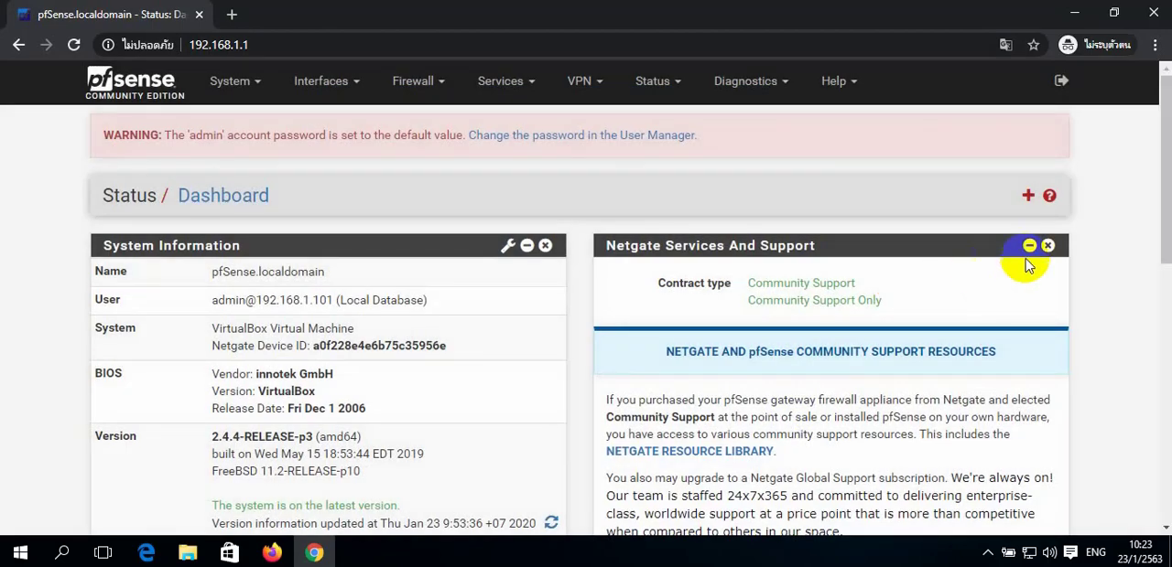
pyautogui.click(1029, 246)
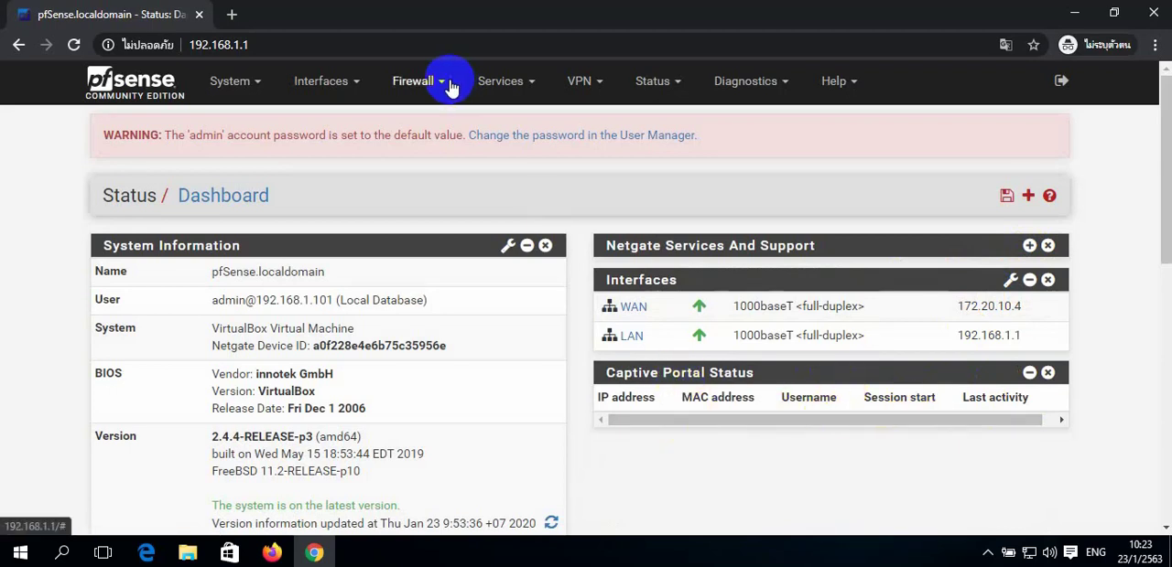
# - Create and save a new group named internet_wifi with Local scope in the User Manager
pyautogui.click(243, 87)
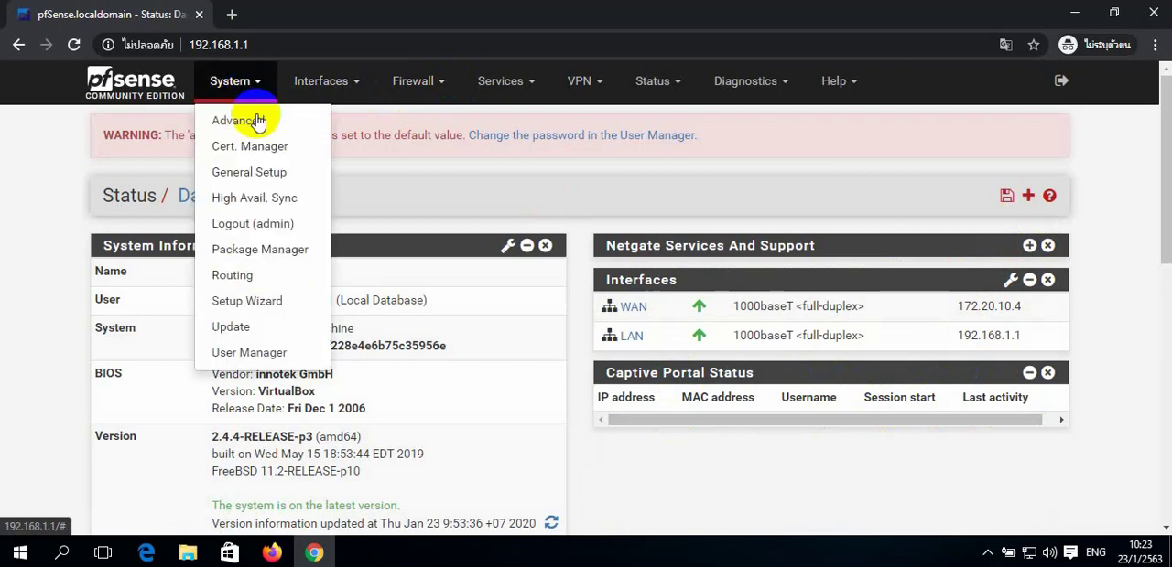
pyautogui.click(246, 357)
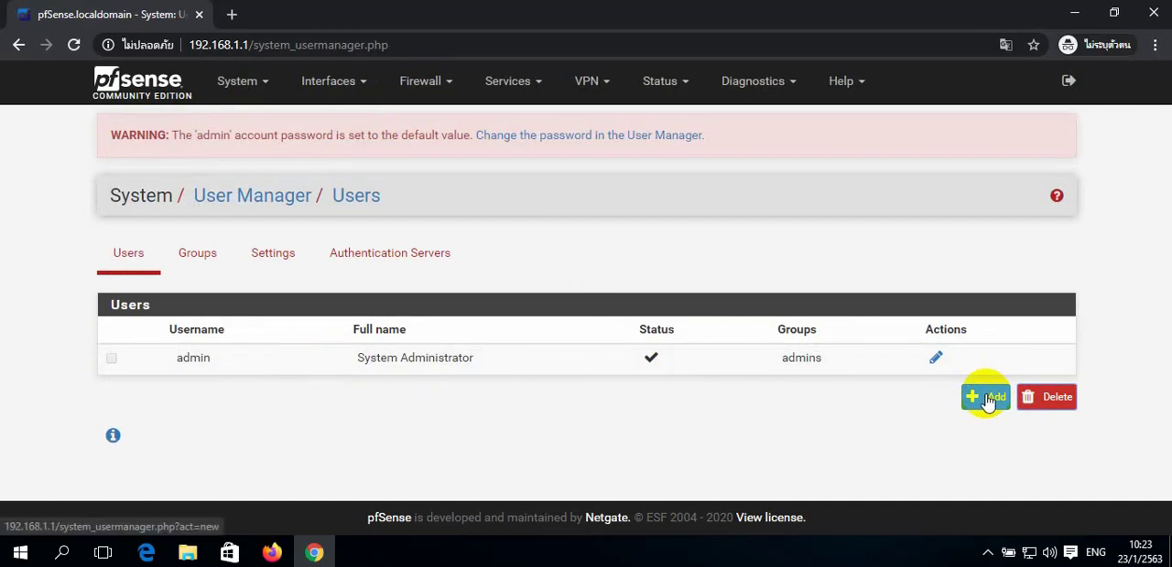
pyautogui.click(201, 253)
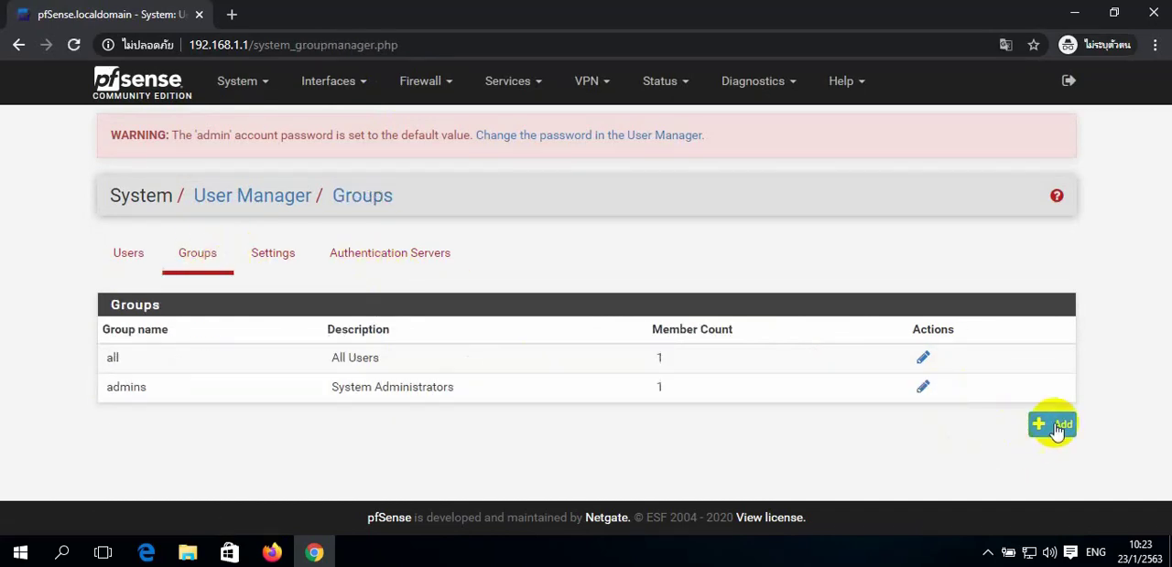
pyautogui.click(1055, 426)
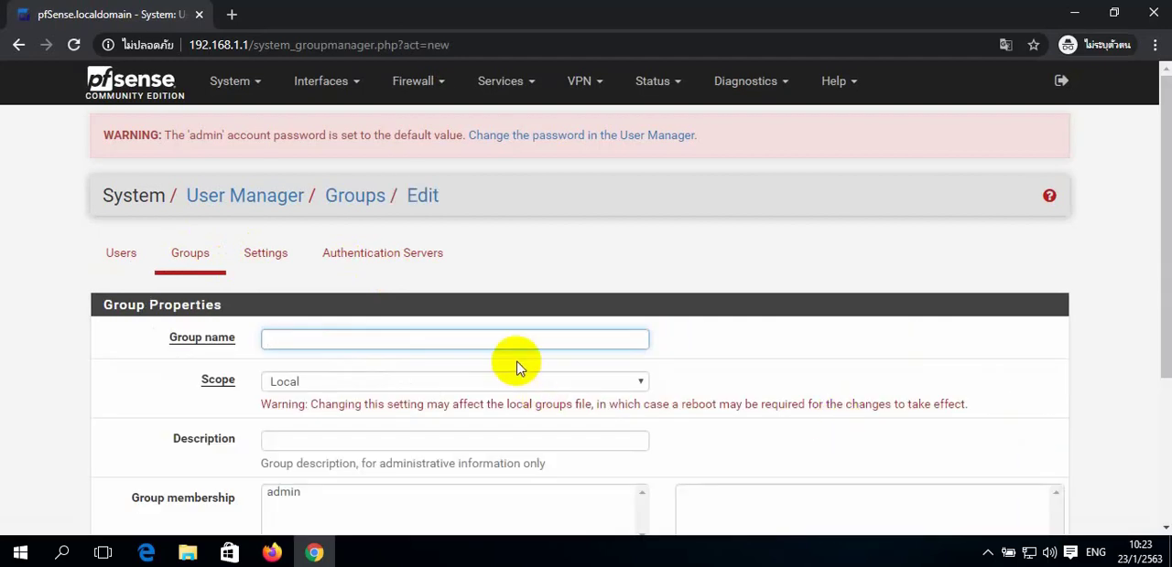
pyautogui.write('wifi')
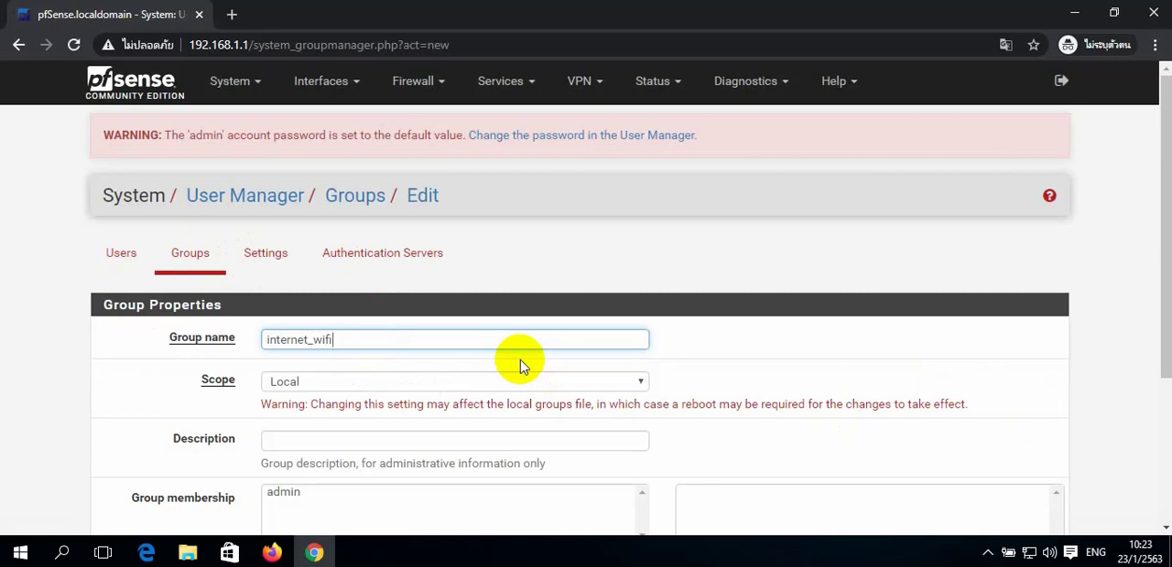
pyautogui.scroll(-1, 431, 449)
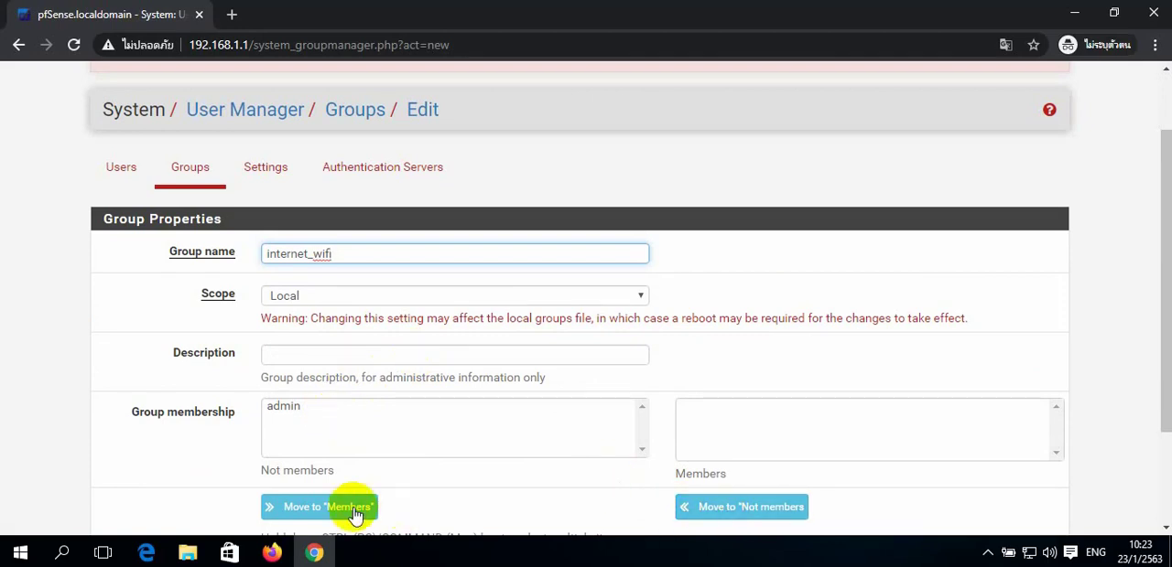
pyautogui.scroll(-1, 458, 404)
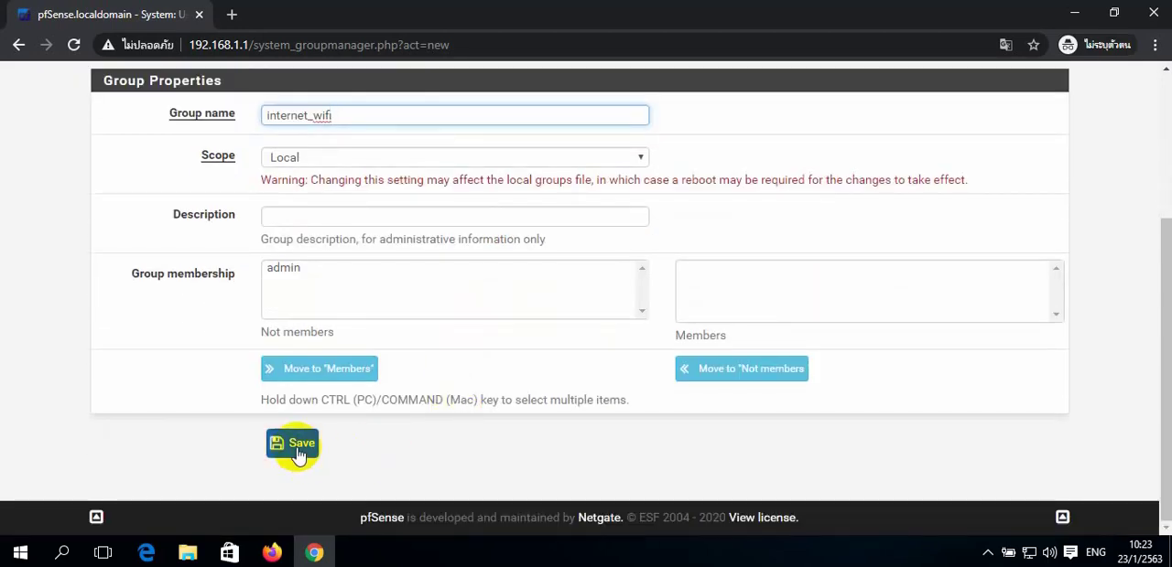
pyautogui.click(297, 449)
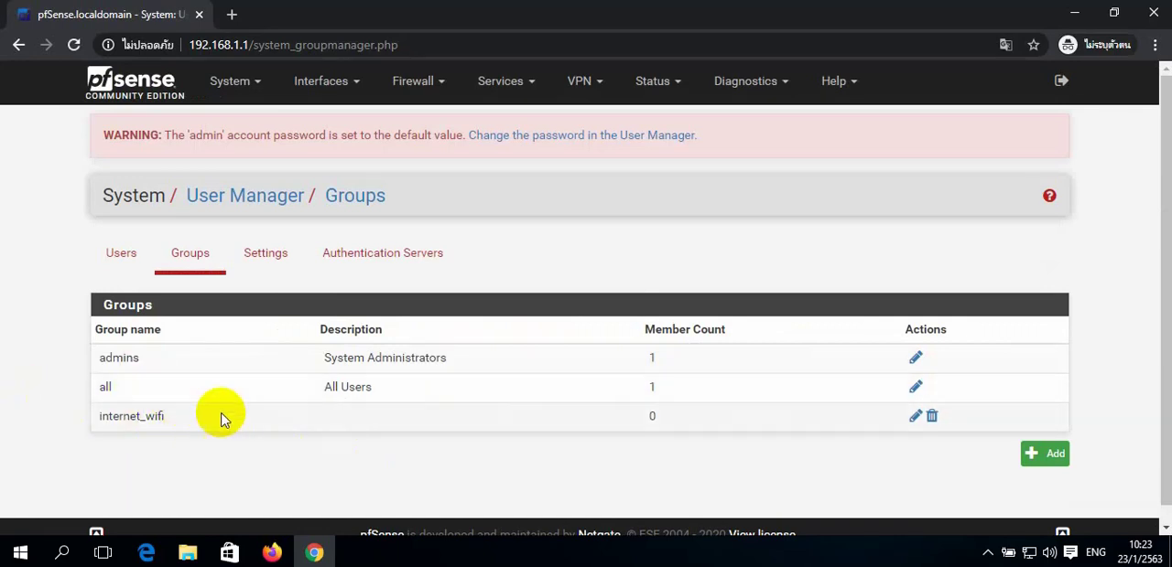
# - Assign the "User - Services: Captive Portal login" privilege to the internet_wifi group and save the group
pyautogui.click(914, 418)
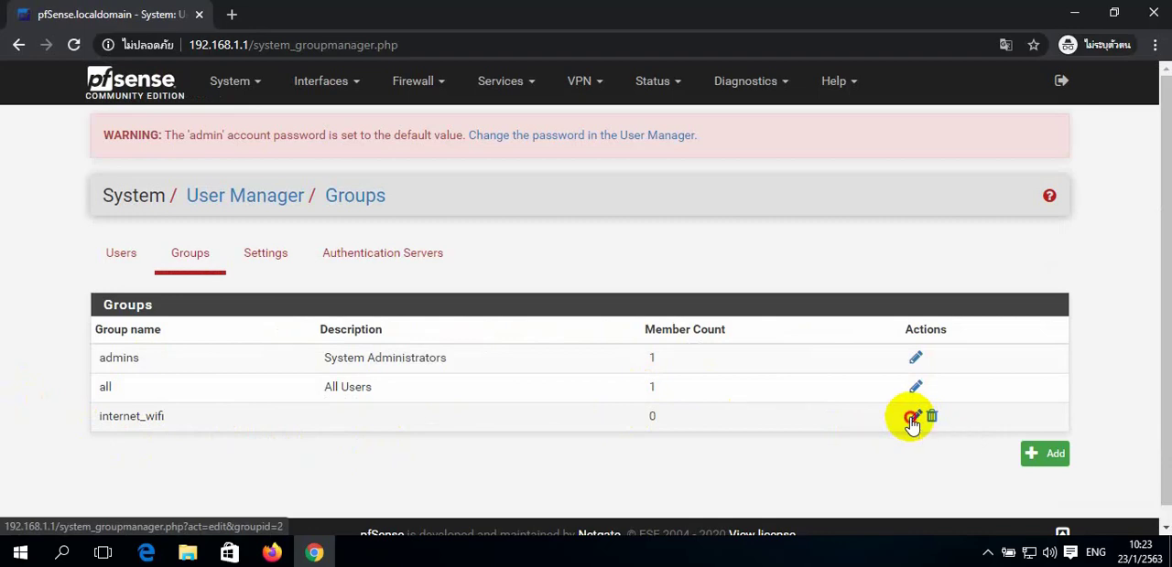
pyautogui.scroll(-1, 797, 402)
pyautogui.scroll(-3, 796, 403)
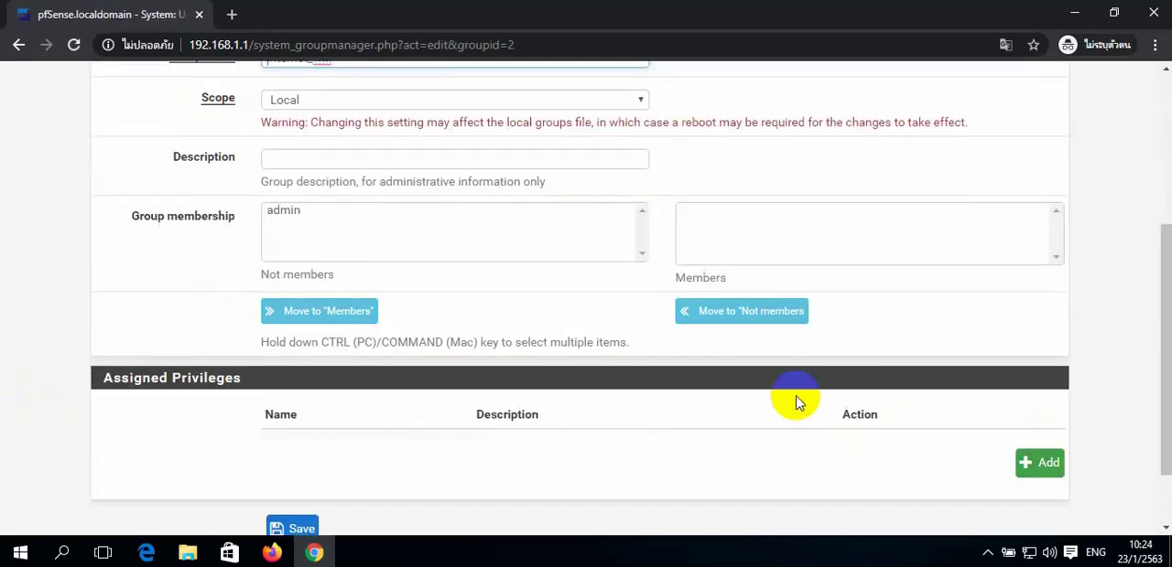
pyautogui.click(1027, 471)
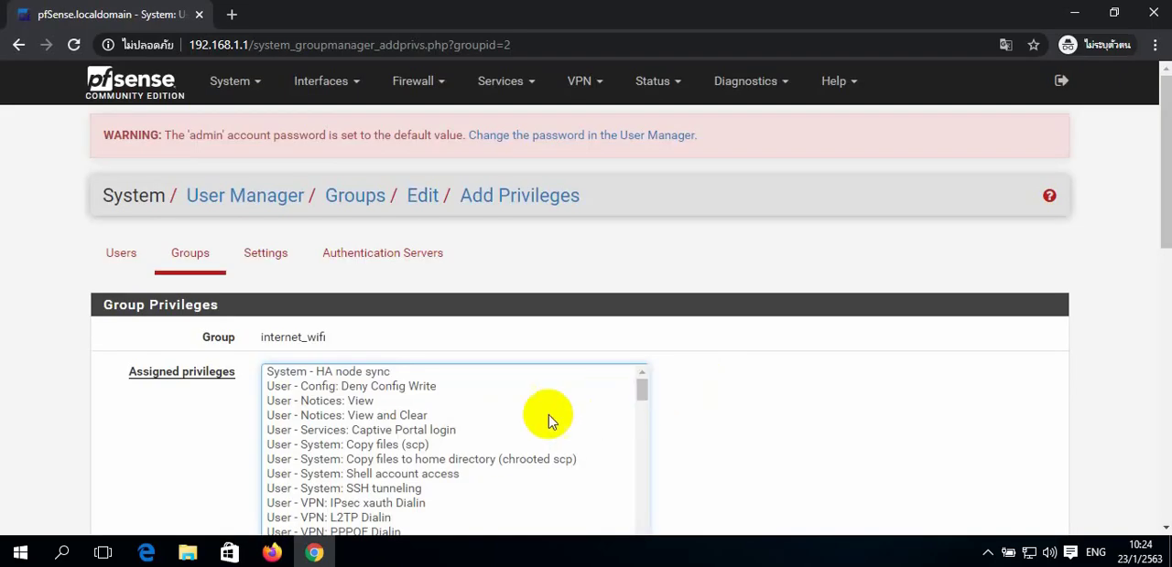
pyautogui.click(430, 430)
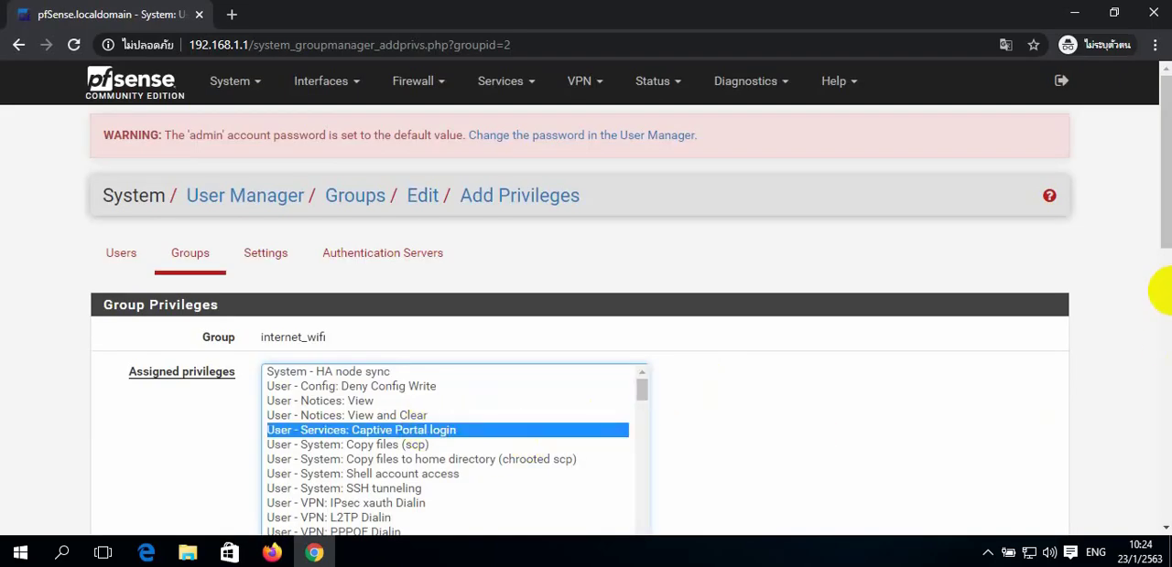
pyautogui.scroll(-2, 1167, 288)
pyautogui.scroll(-1, 1167, 298)
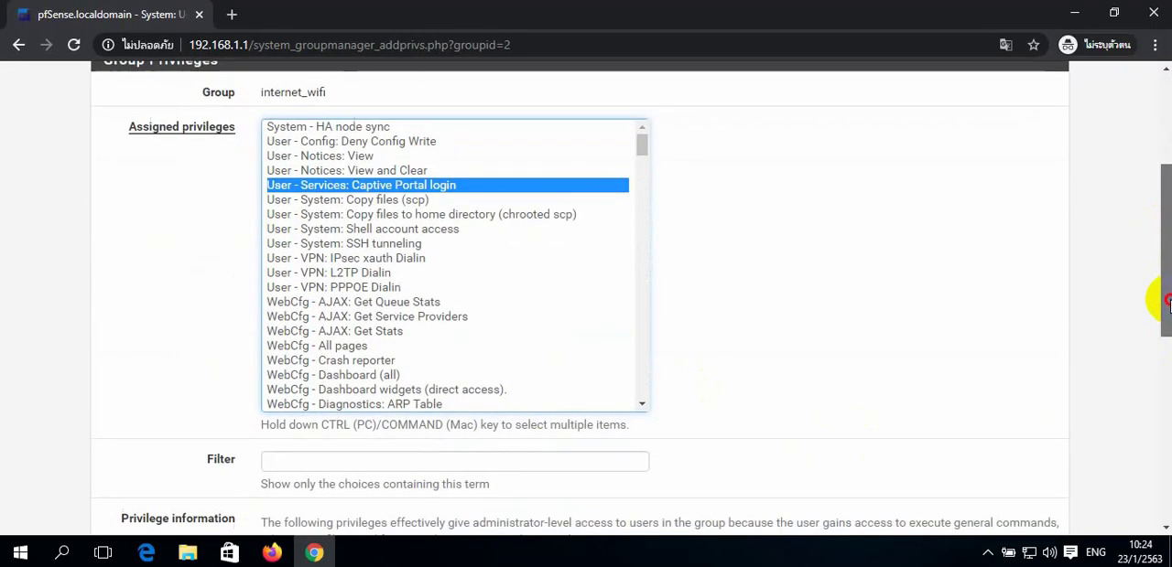
pyautogui.moveTo(1169, 300); pyautogui.dragTo(1165, 452)
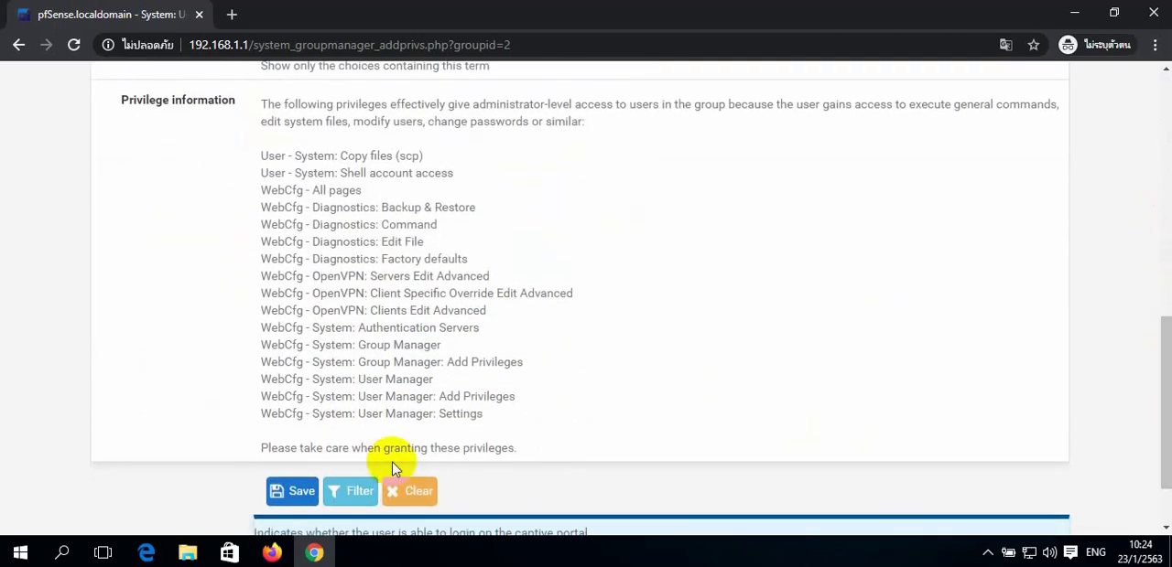
pyautogui.click(286, 500)
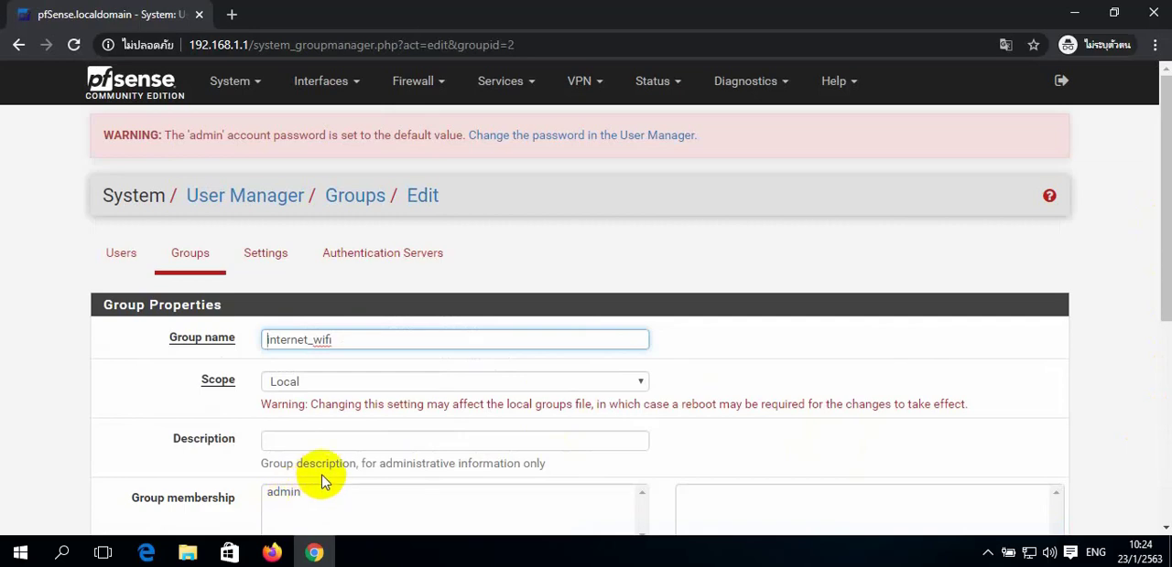
pyautogui.scroll(-1, 366, 397)
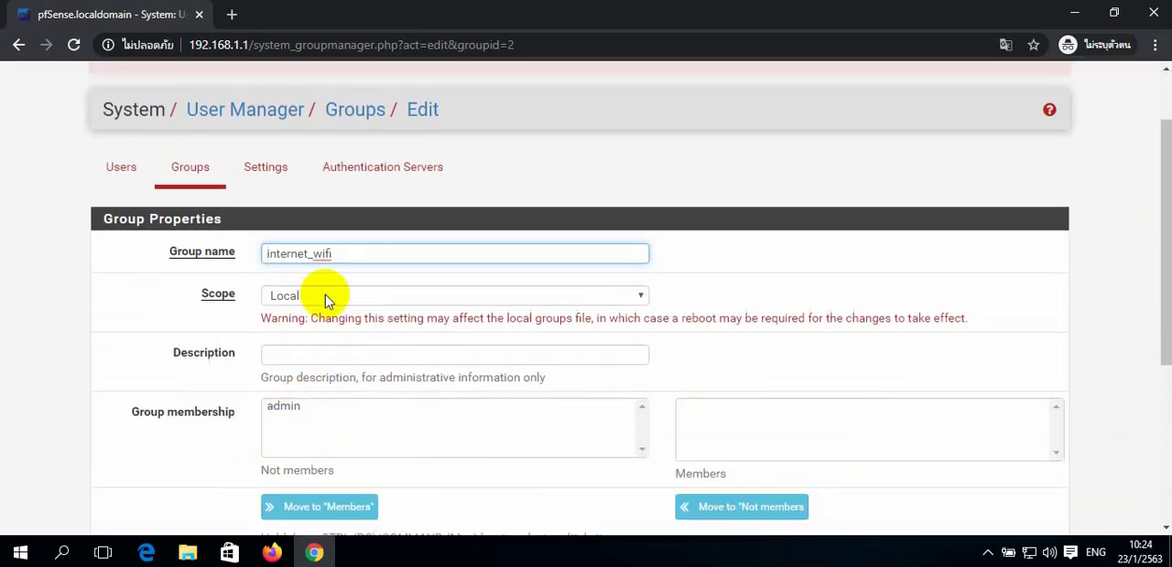
pyautogui.scroll(-3, 470, 379)
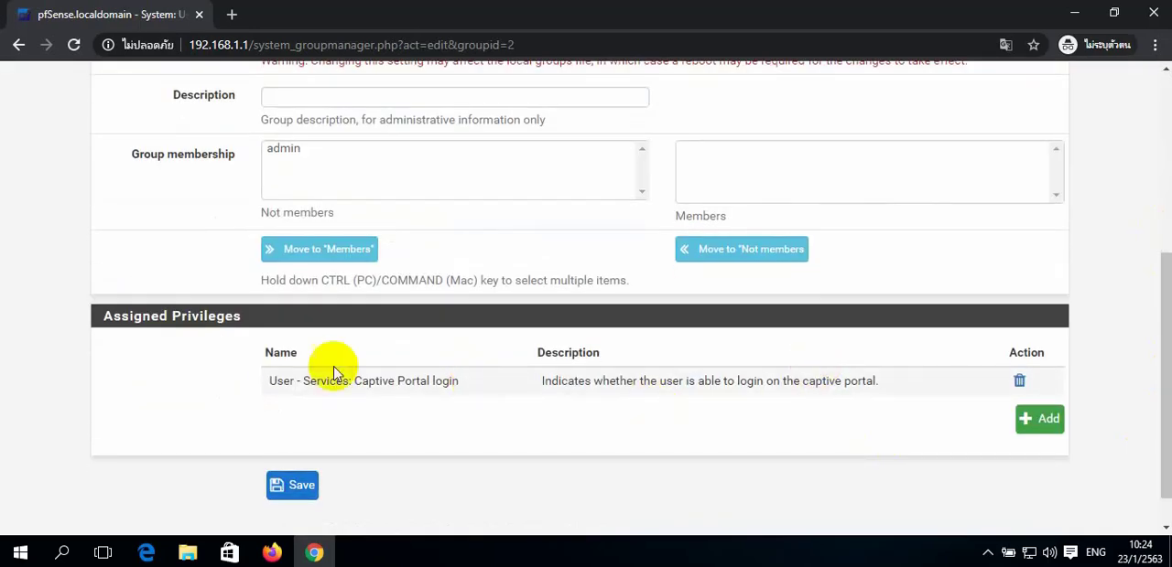
pyautogui.click(291, 485)
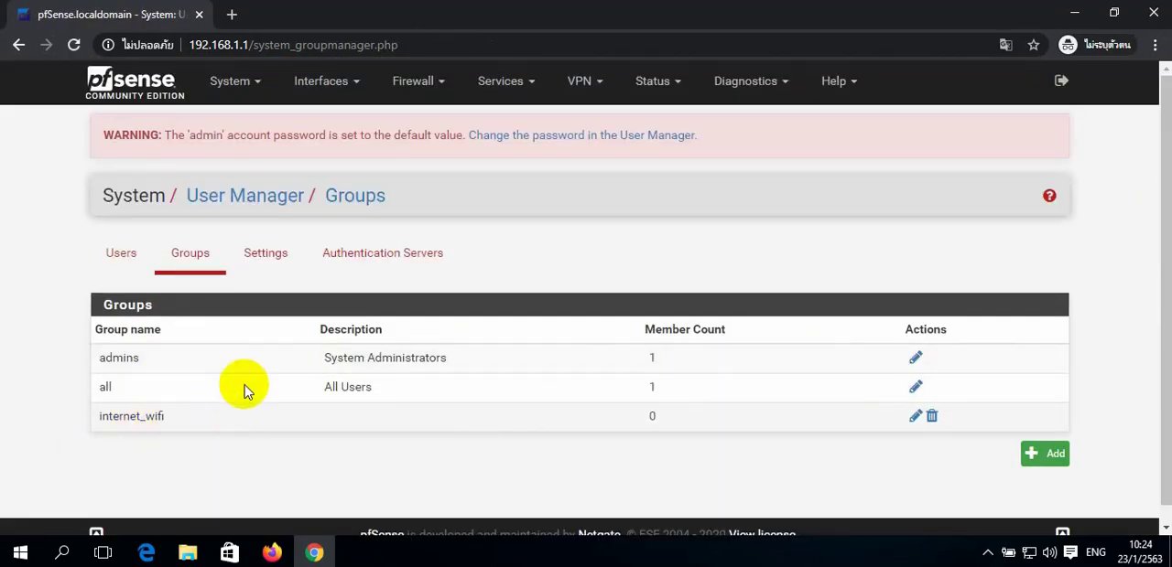
# - Start a new user with username user01, enter the account password and its confirmation, and set the full name to user01
pyautogui.click(120, 254)
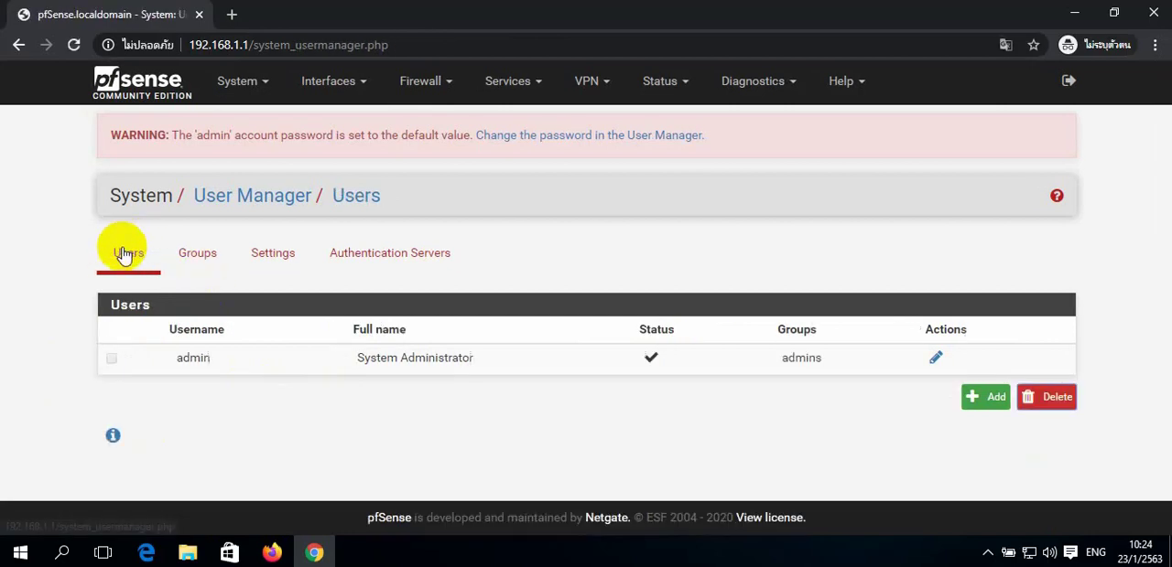
pyautogui.click(982, 399)
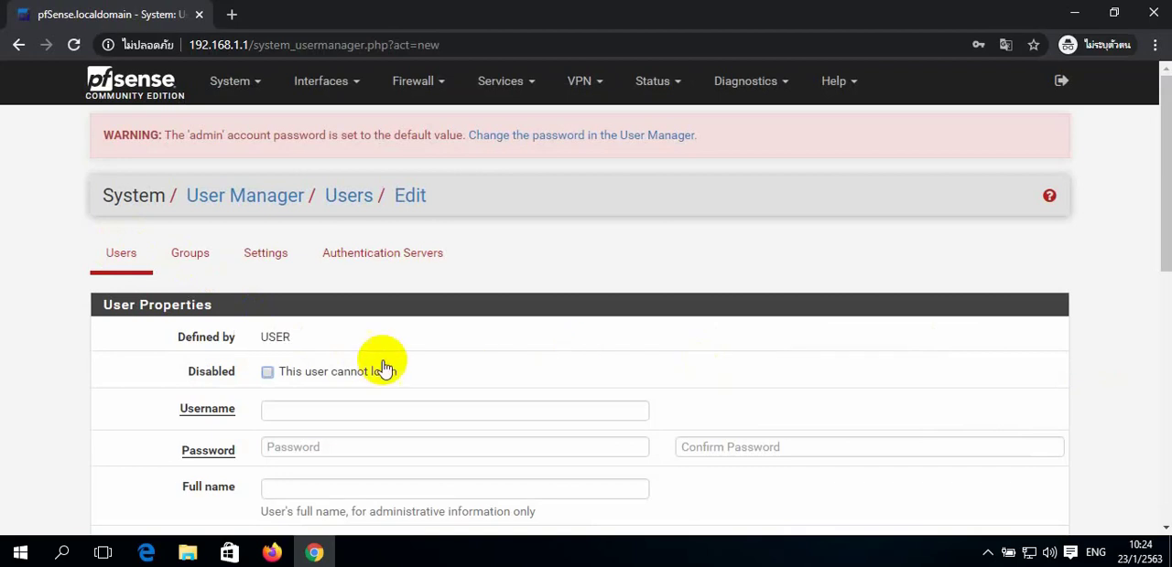
pyautogui.scroll(-1, 403, 356)
pyautogui.click(424, 322)
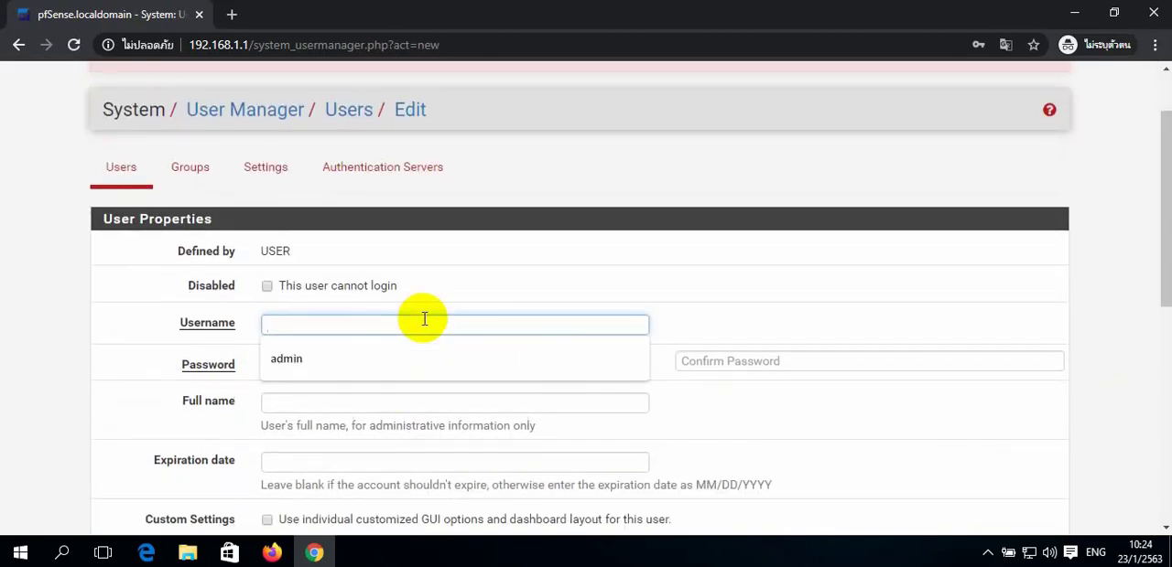
pyautogui.write('user01')
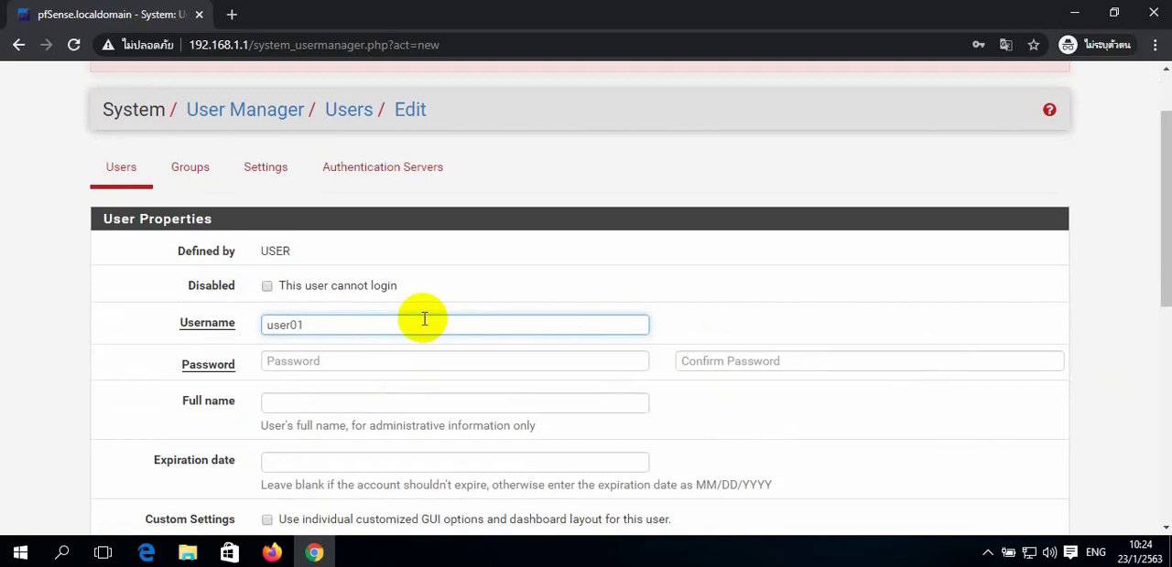
pyautogui.press('Tab')
pyautogui.write('1')
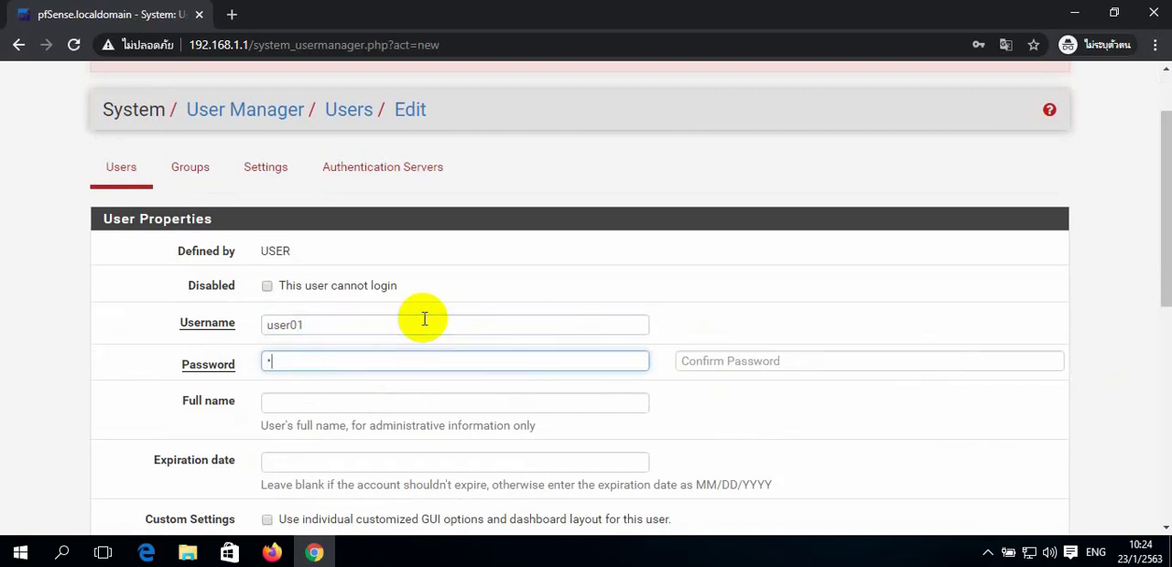
pyautogui.press('Tab')
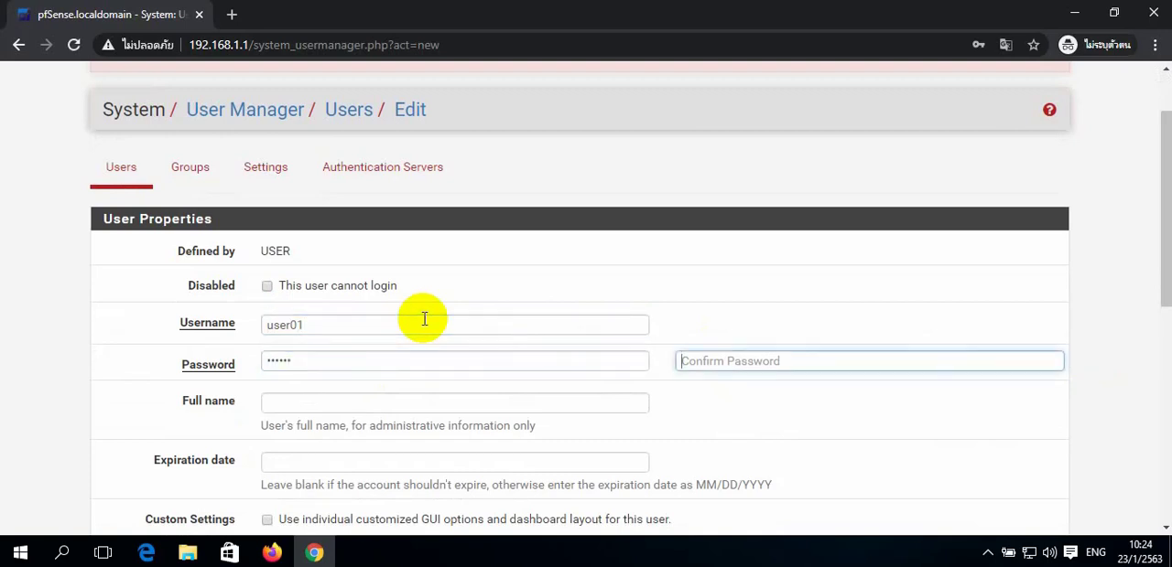
pyautogui.write('1')
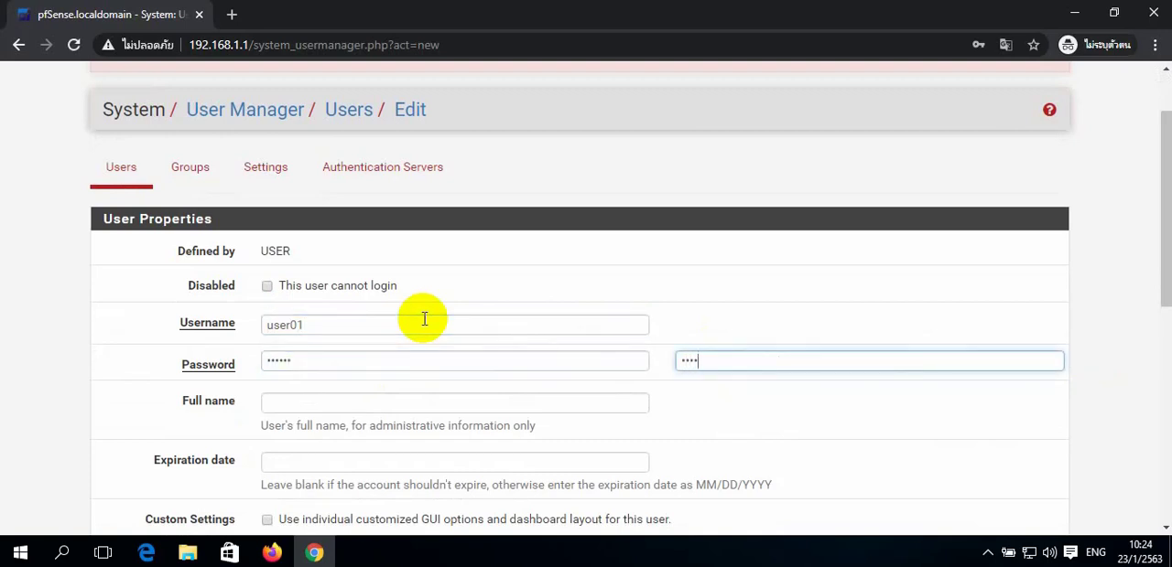
pyautogui.click(392, 407)
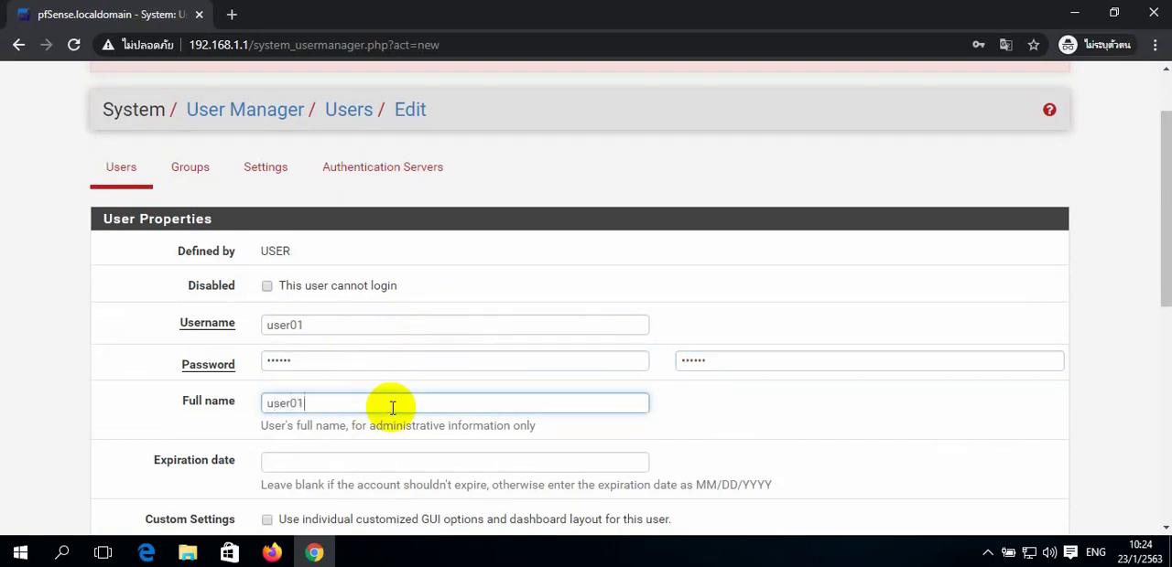
# - Make the new user user01 a member of the internet_wifi group
pyautogui.scroll(-2, 445, 384)
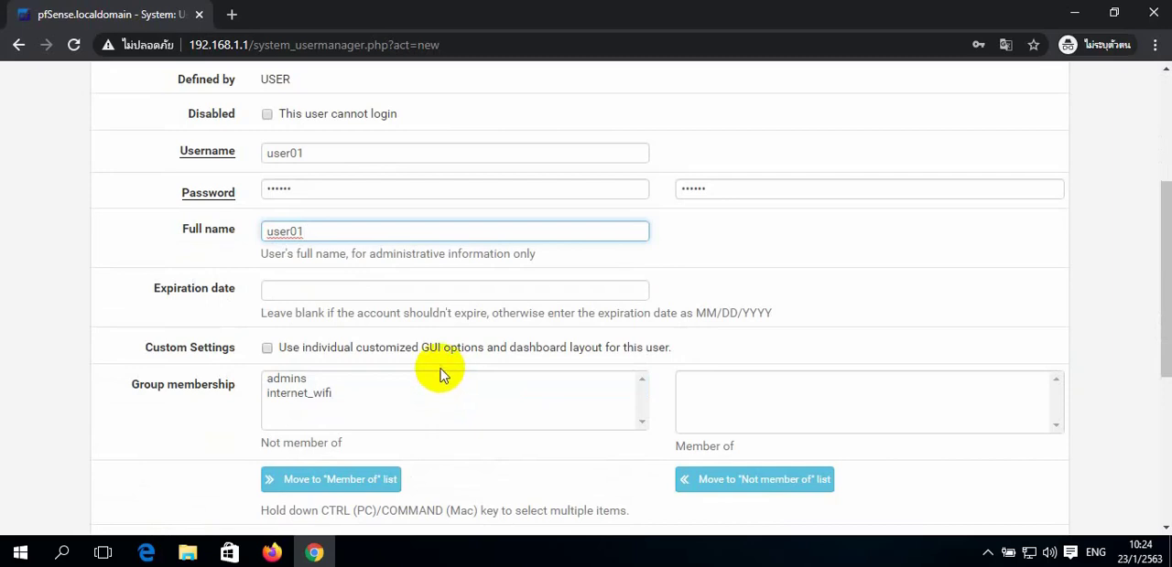
pyautogui.click(318, 396)
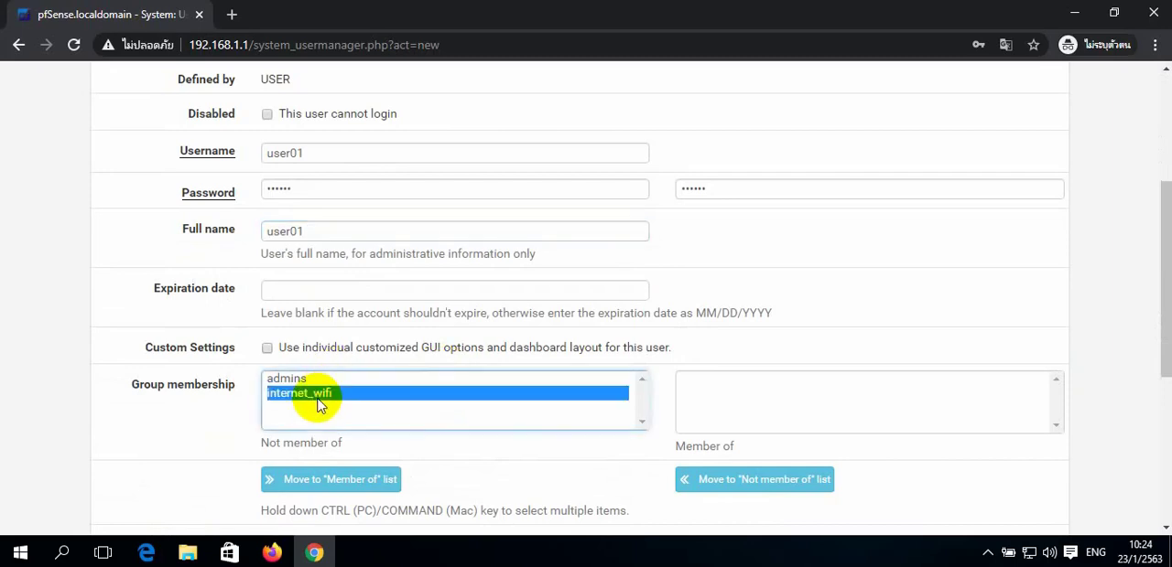
pyautogui.click(378, 481)
pyautogui.click(713, 379)
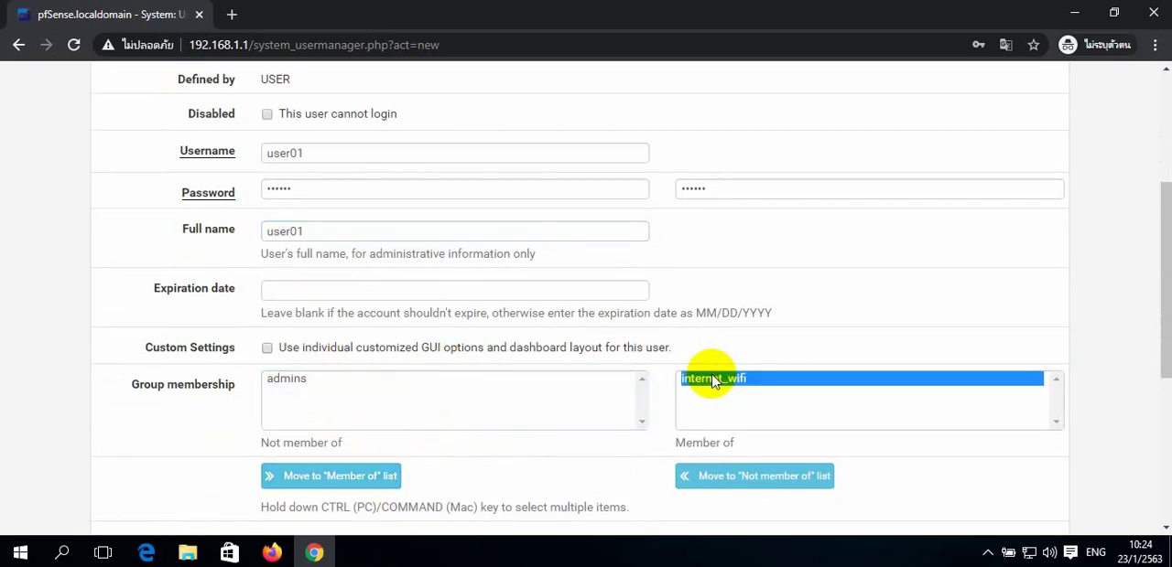
pyautogui.scroll(-4, 713, 402)
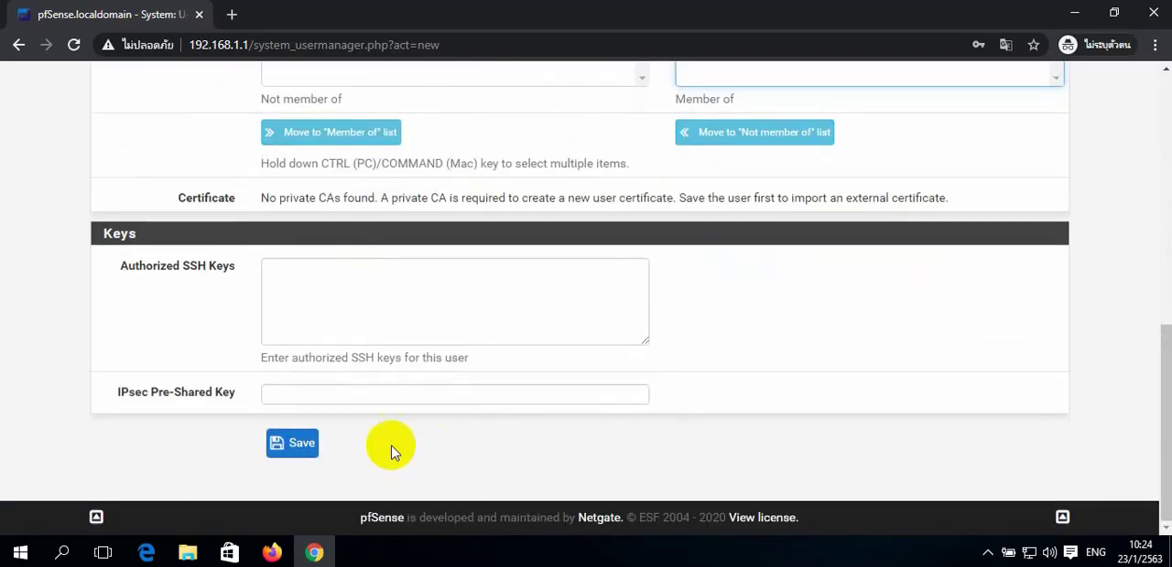
# - Save the new user user01 and open the Captive Portal service's zone list
pyautogui.click(302, 447)
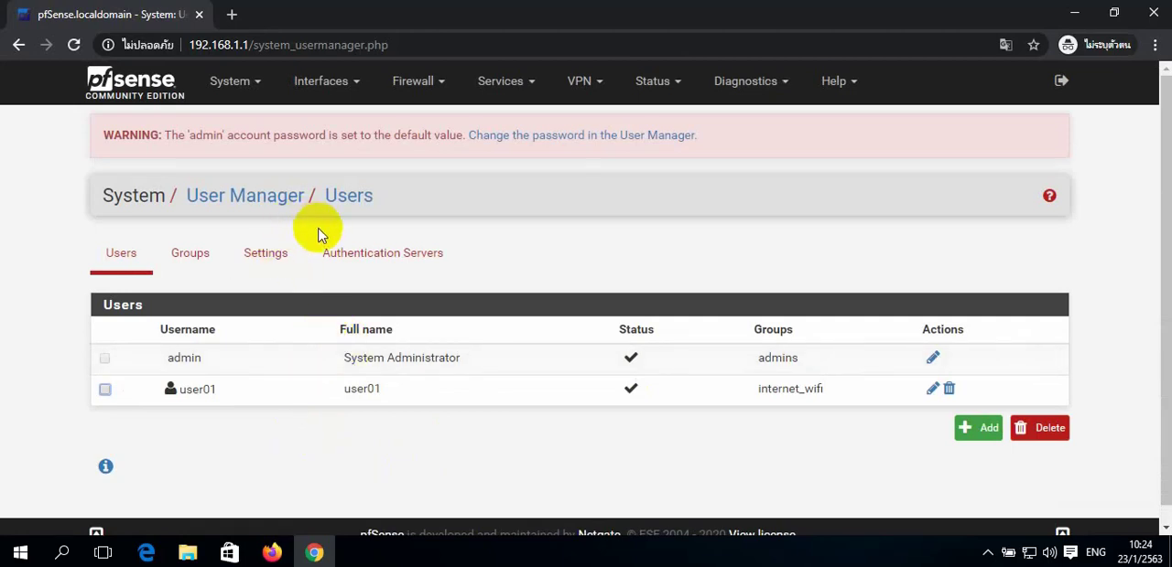
pyautogui.click(511, 88)
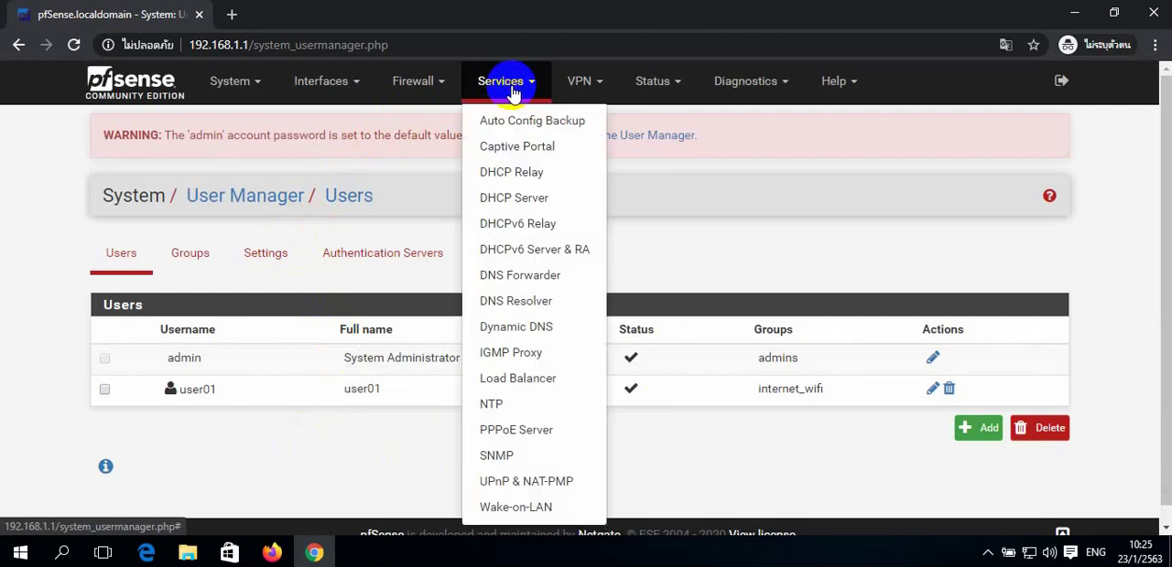
pyautogui.click(520, 150)
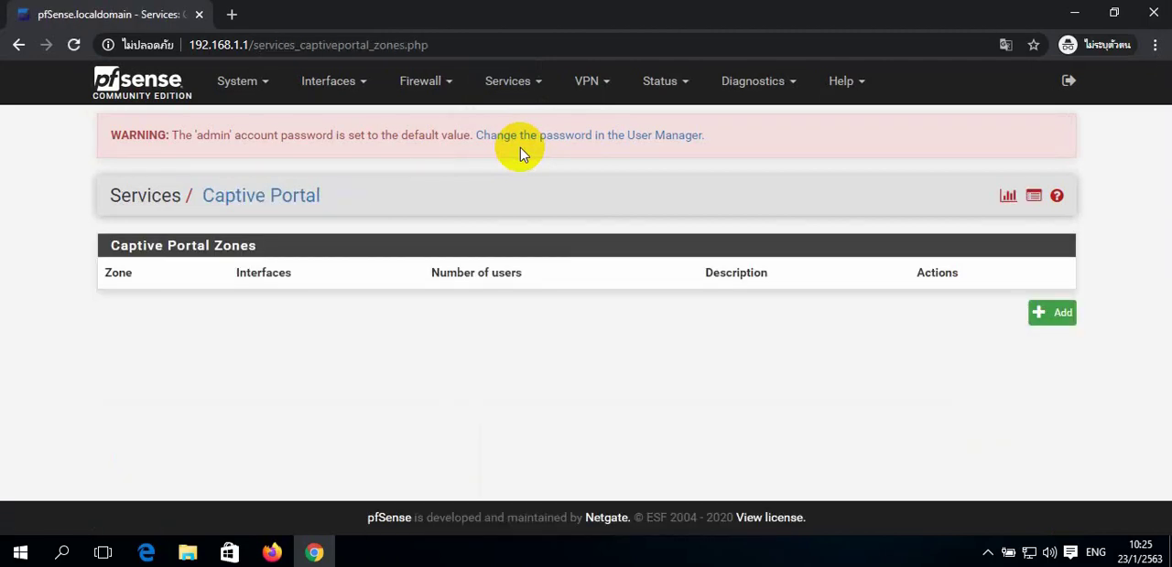
# - Add a captive portal zone named TDC_Wifi with the description TDC_Wifi, and save it to continue to its configuration
pyautogui.click(1044, 321)
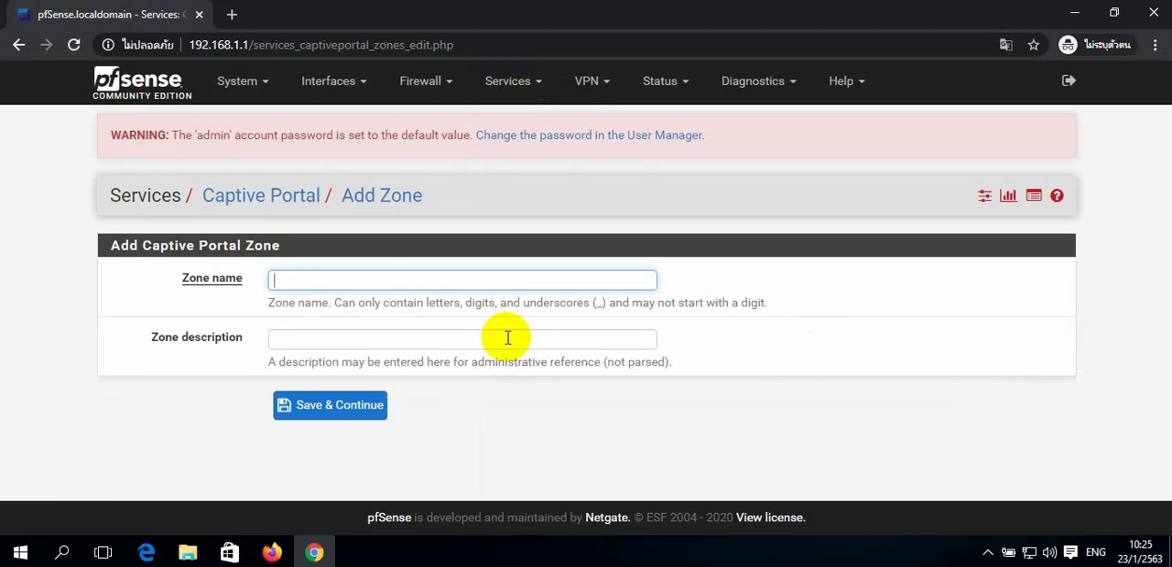
pyautogui.write('t')
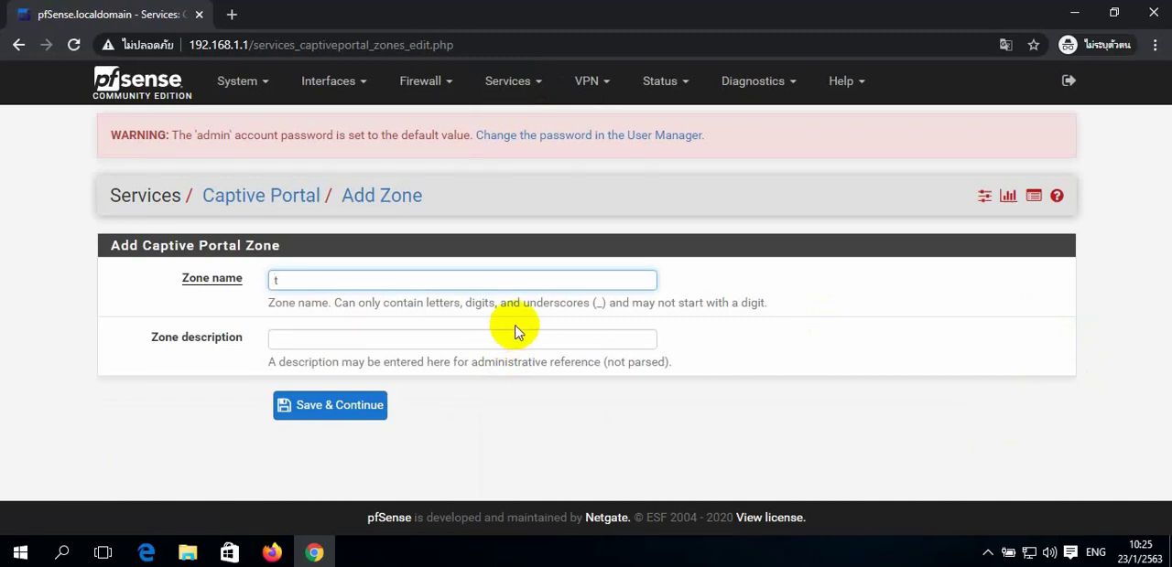
pyautogui.write('TDC_Wifi')
pyautogui.click(236, 280)
pyautogui.hotkey('ctrl', 'c')
pyautogui.click(448, 334)
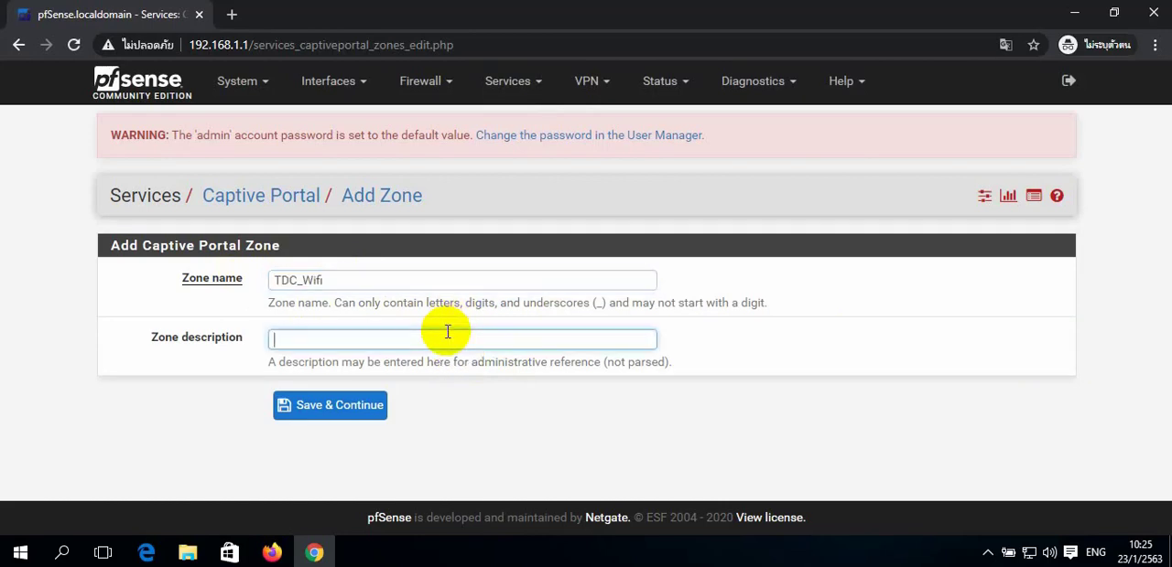
pyautogui.hotkey('ctrl', 'v')
pyautogui.click(354, 421)
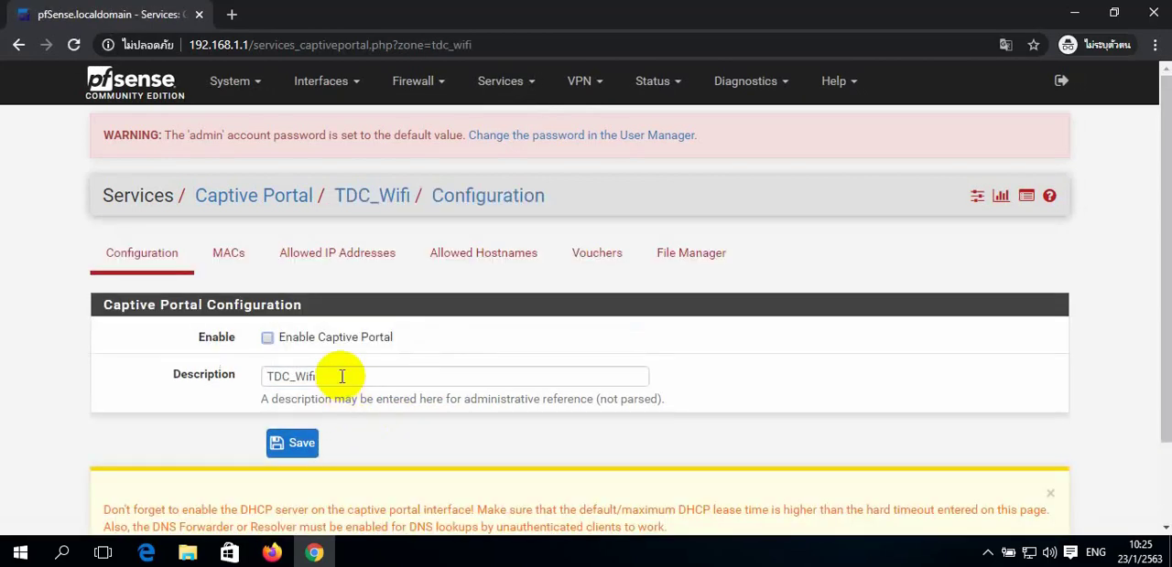
# - Enable the captive portal for the zone on the LAN interface and set the idle timeout to 360 minutes
pyautogui.click(271, 340)
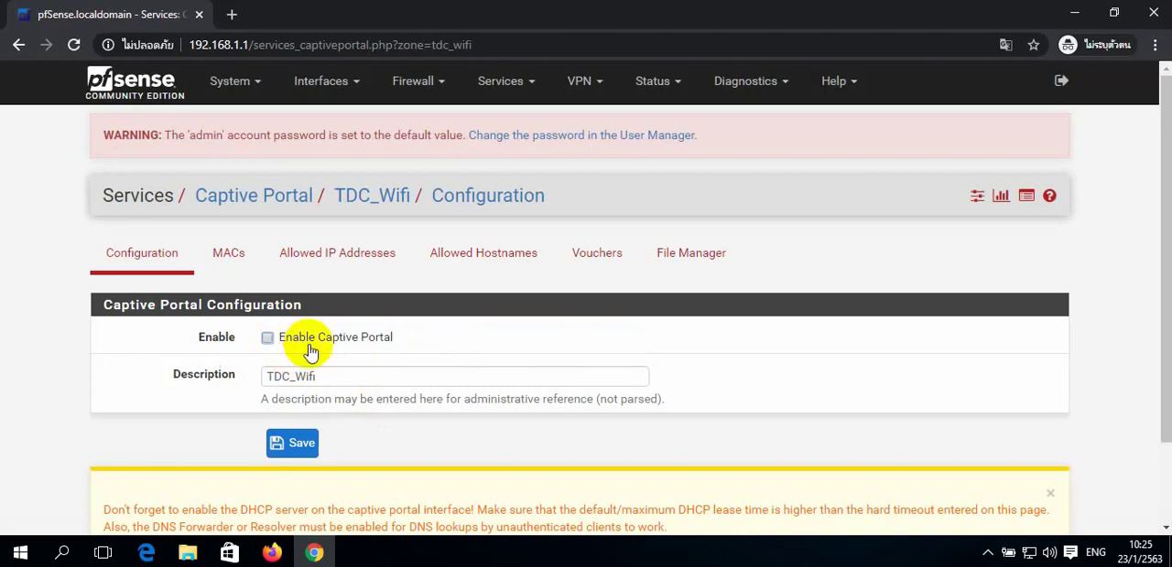
pyautogui.click(278, 448)
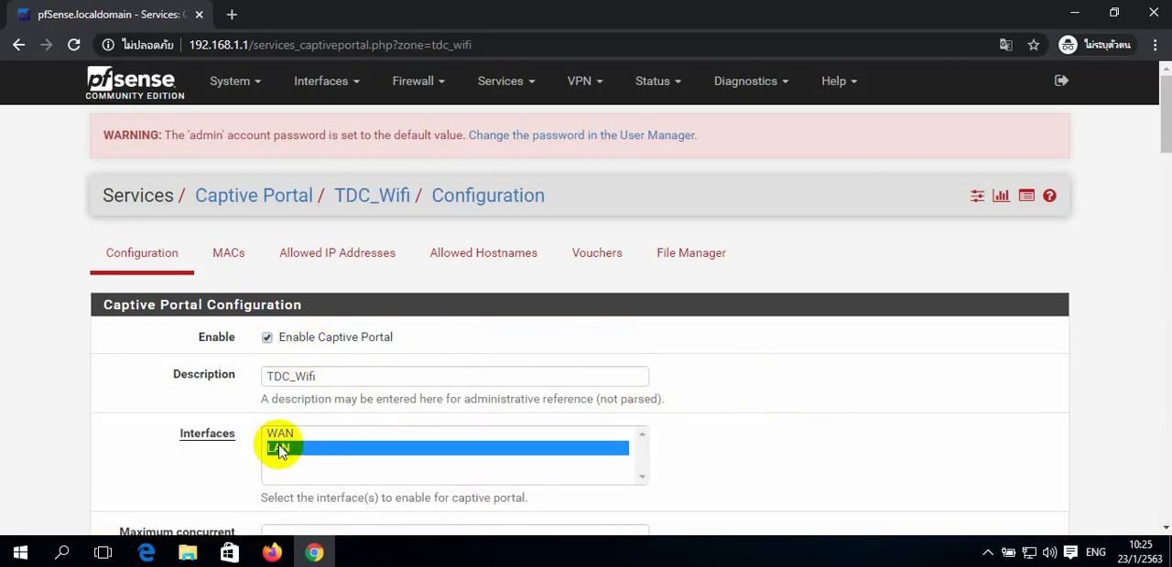
pyautogui.scroll(-3, 581, 379)
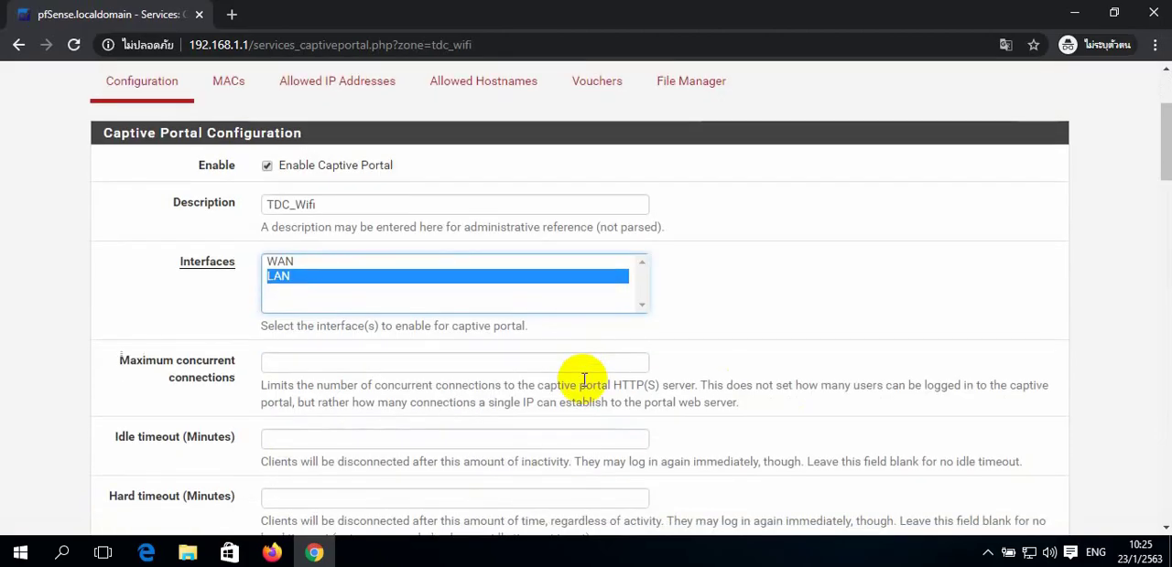
pyautogui.scroll(-7, 584, 380)
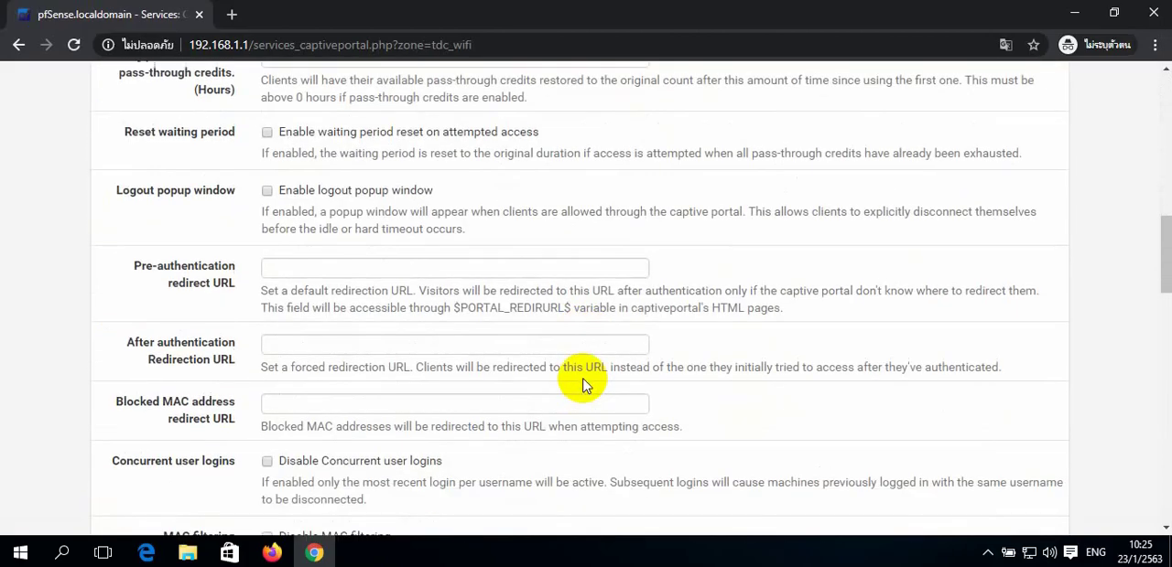
pyautogui.scroll(3, 586, 386)
pyautogui.scroll(3, 586, 386)
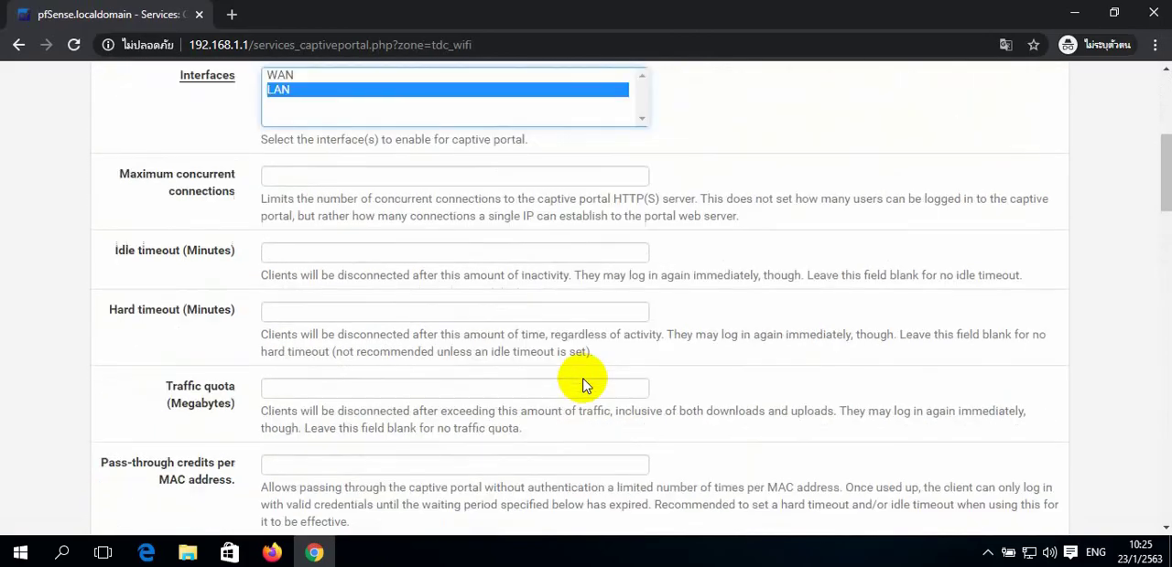
pyautogui.click(342, 265)
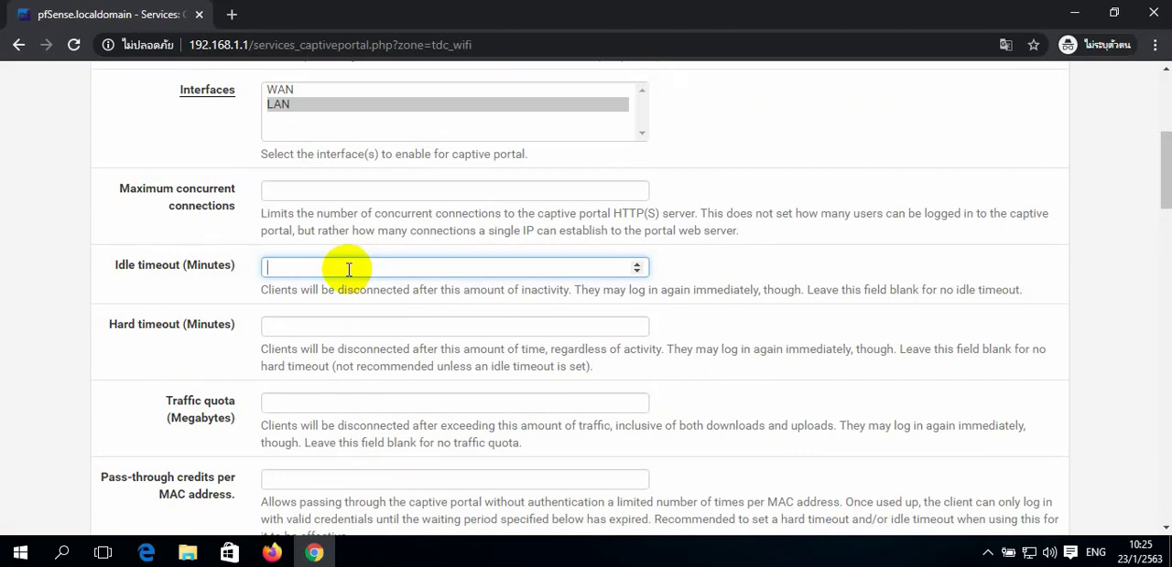
pyautogui.write('360')
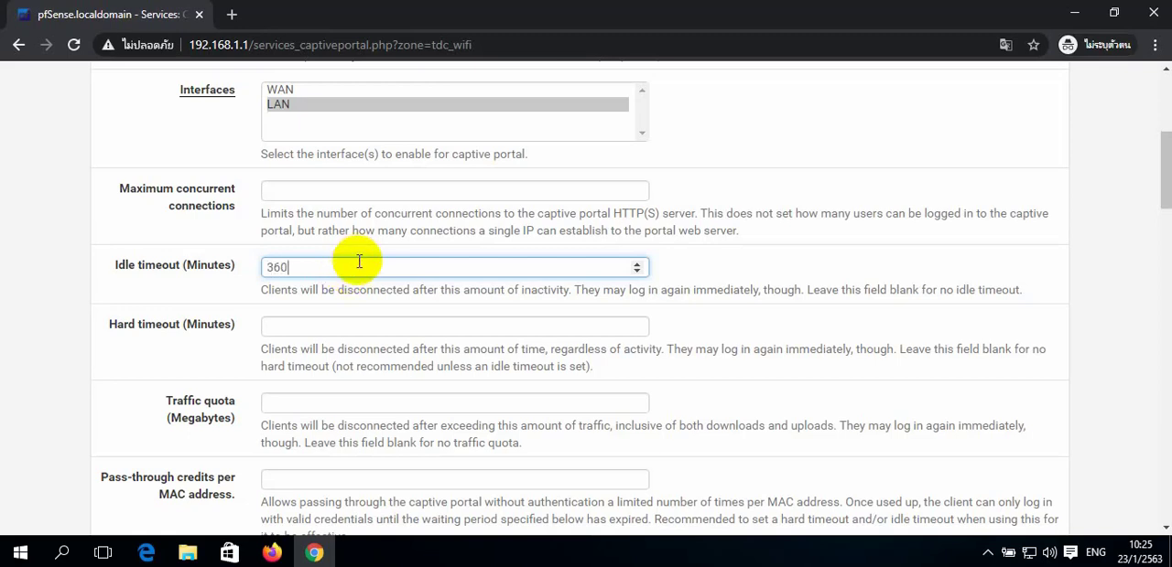
# - Enable the logout popup window for the TDC_Wifi zone
pyautogui.scroll(-5, 344, 318)
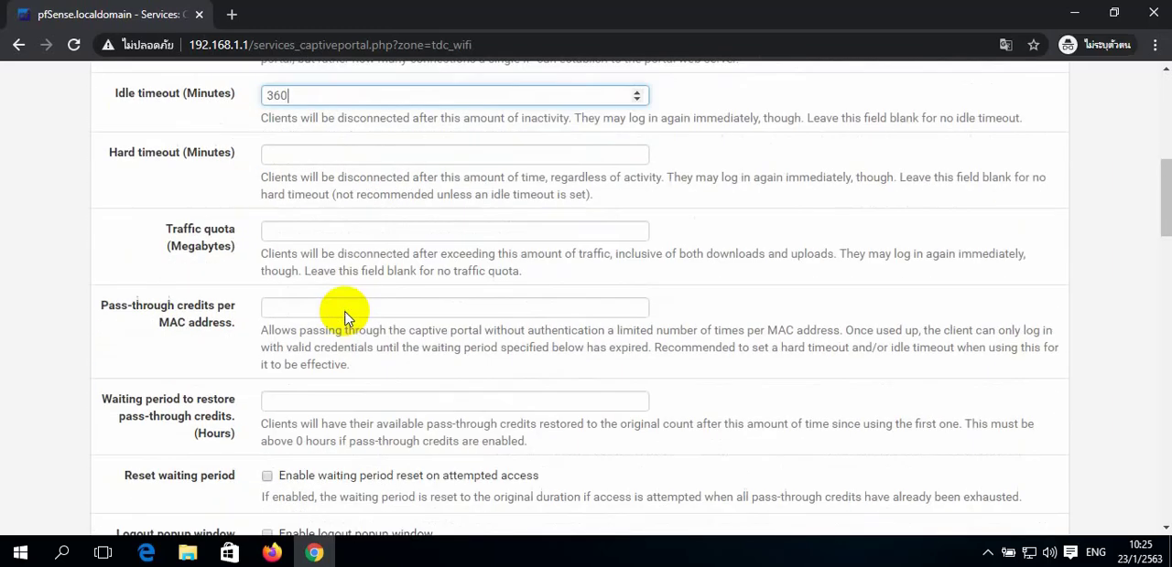
pyautogui.scroll(-2, 344, 311)
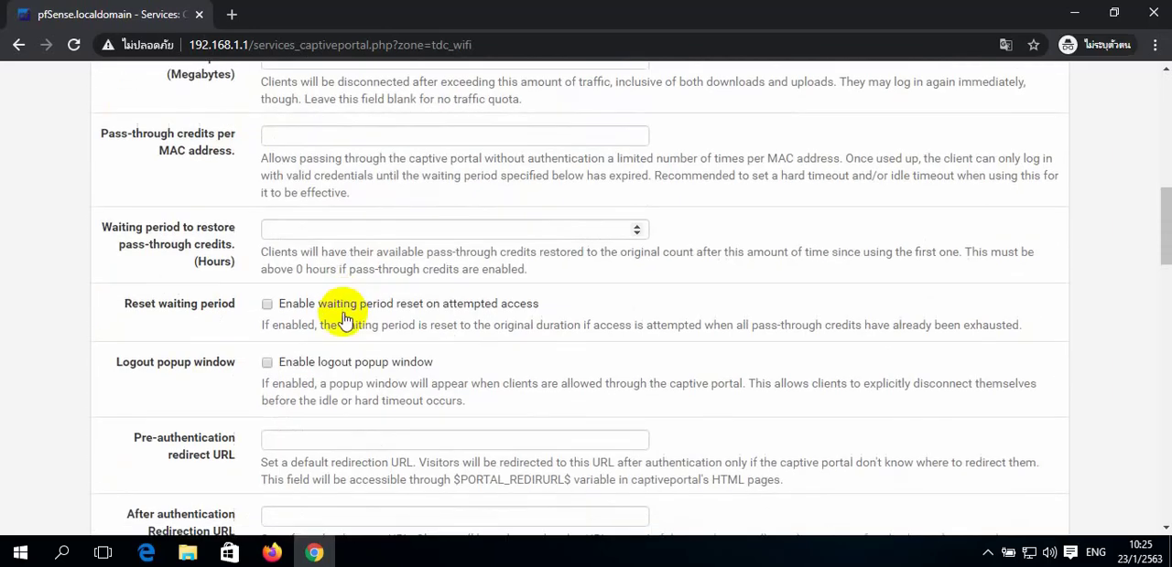
pyautogui.click(267, 365)
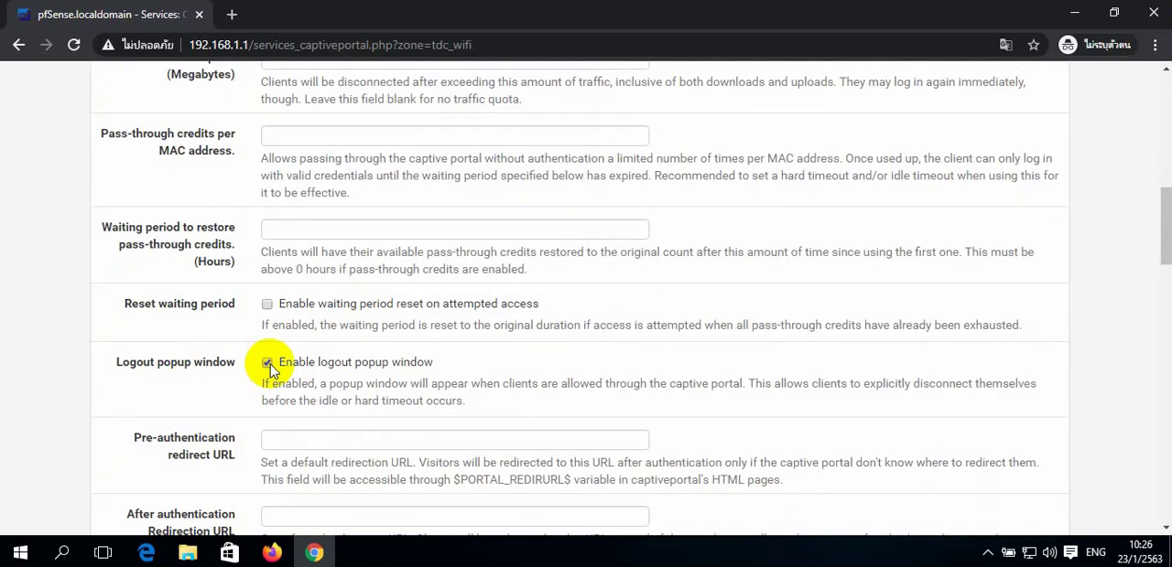
# - Select Local Database as both the authentication server and the secondary authentication server for the zone
pyautogui.scroll(-3, 286, 366)
pyautogui.scroll(-5, 286, 366)
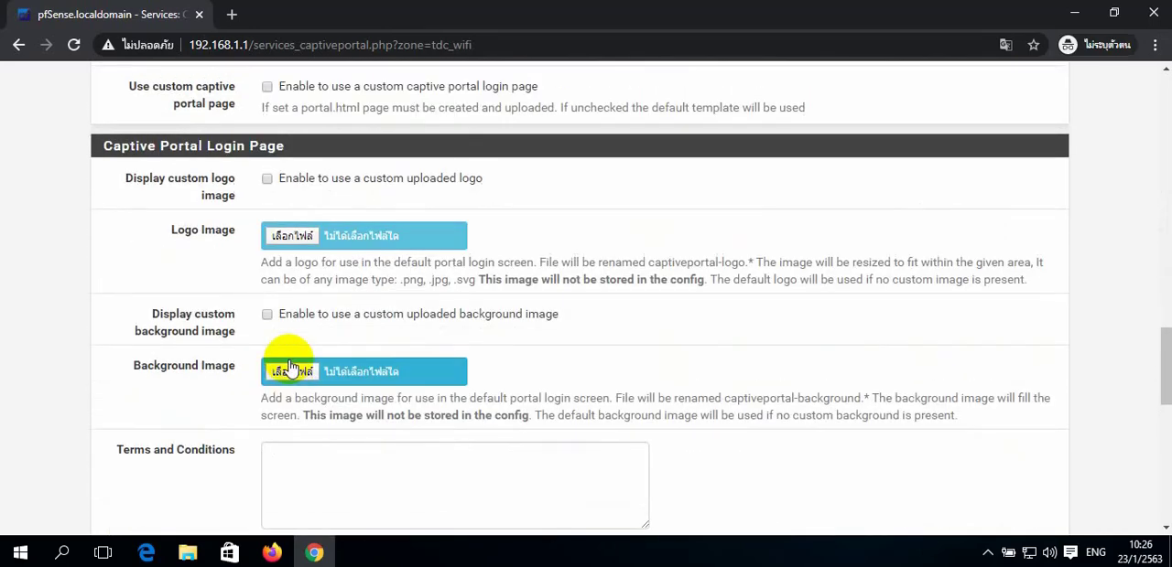
pyautogui.scroll(-2, 286, 366)
pyautogui.scroll(-2, 329, 375)
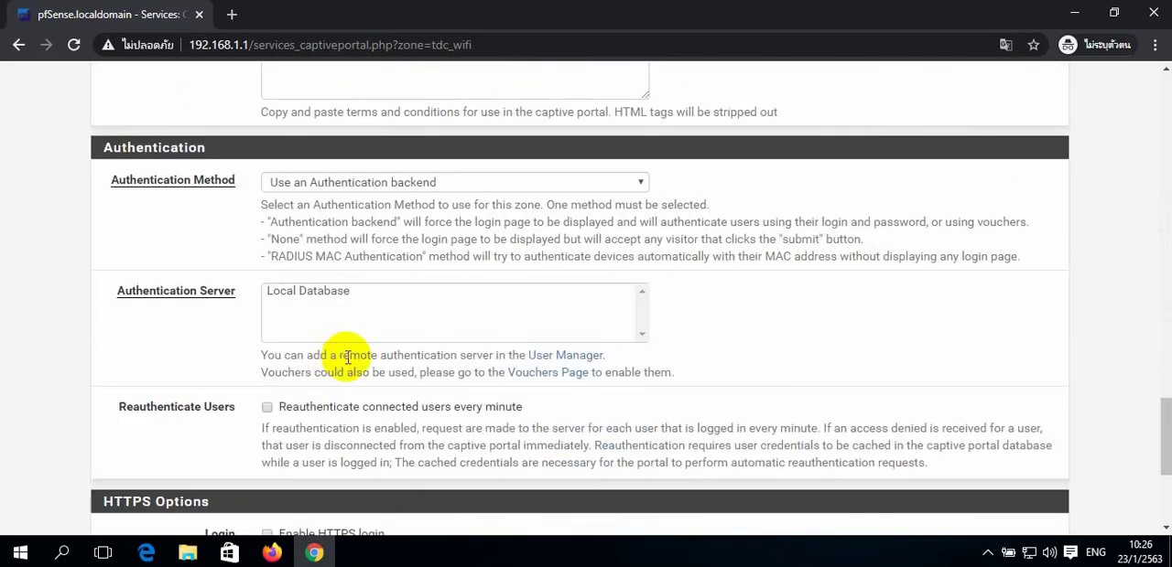
pyautogui.click(317, 300)
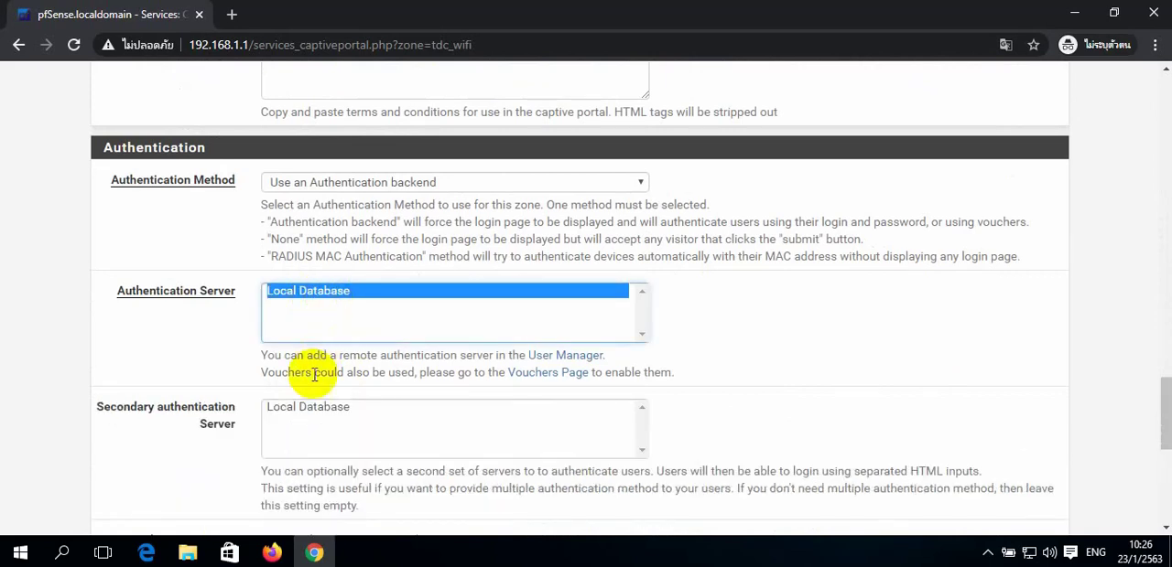
pyautogui.click(334, 410)
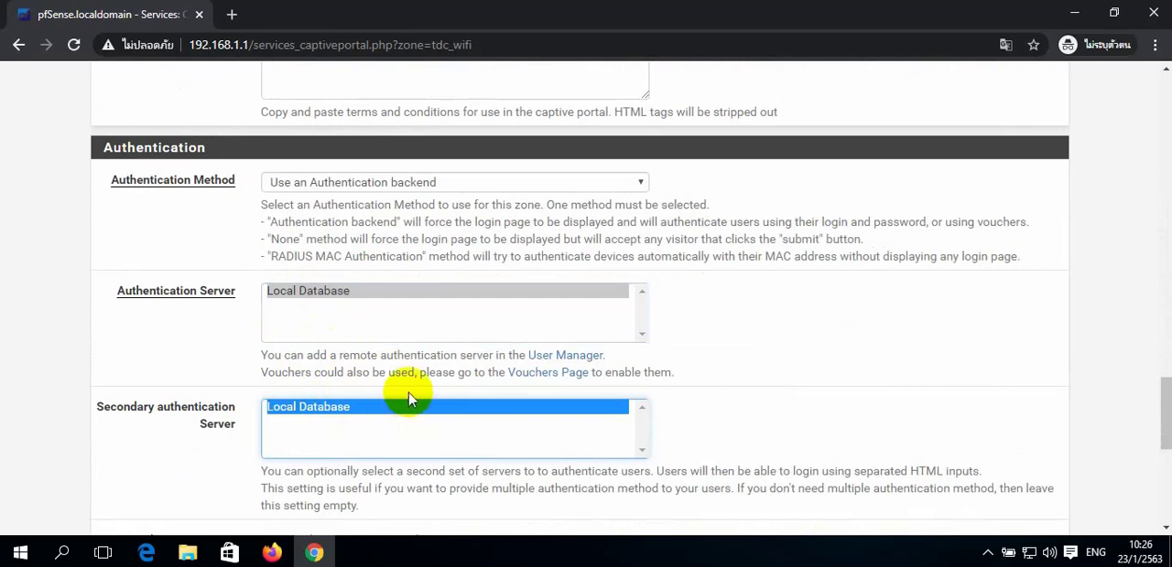
# - Save the TDC_Wifi captive portal configuration, leaving the remaining authentication and HTTPS options at their defaults
pyautogui.scroll(-2, 412, 385)
pyautogui.scroll(-1, 421, 389)
pyautogui.scroll(-2, 421, 389)
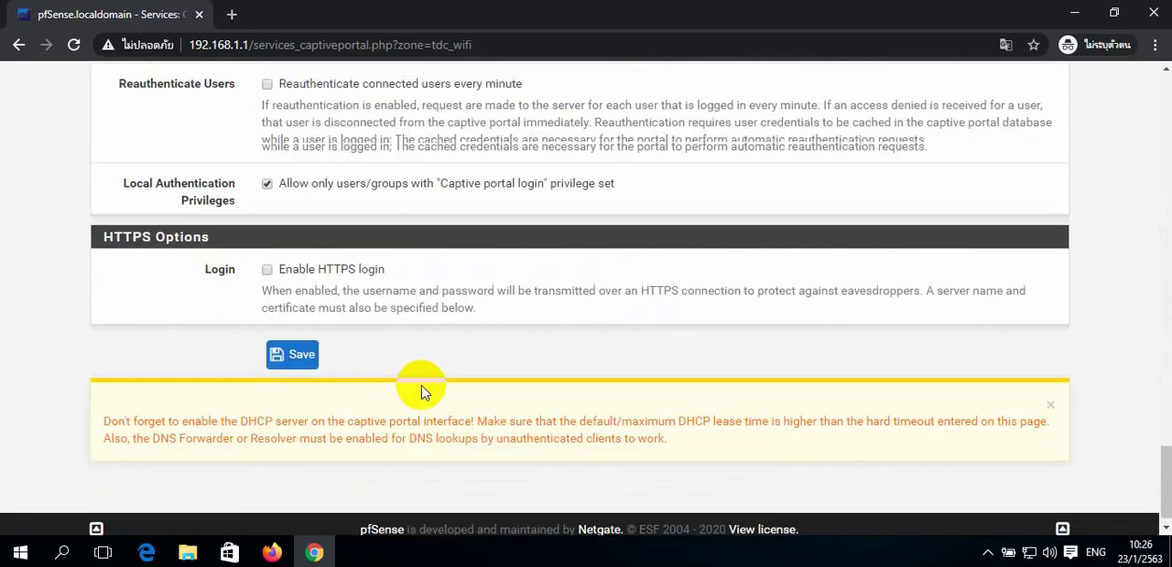
pyautogui.scroll(1, 402, 389)
pyautogui.click(291, 433)
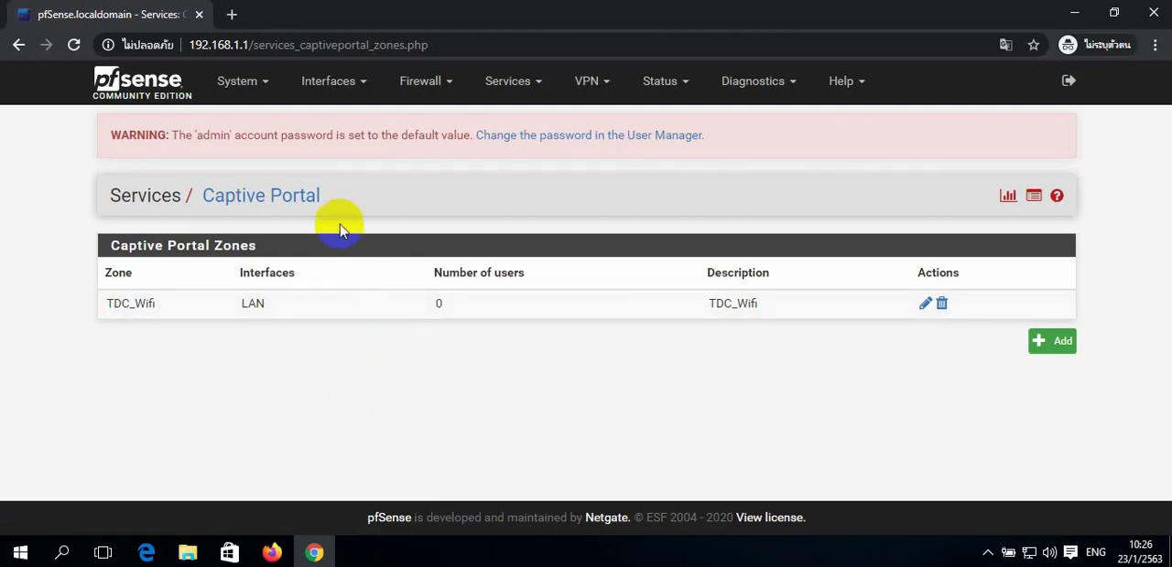
pyautogui.click(232, 14)
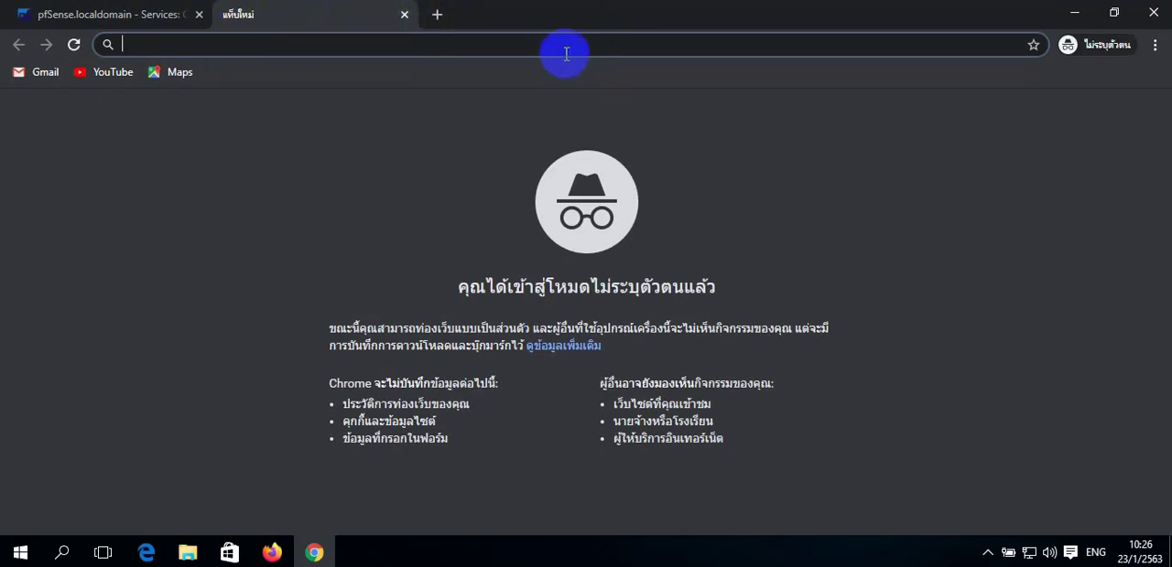
pyautogui.write('www.ub')
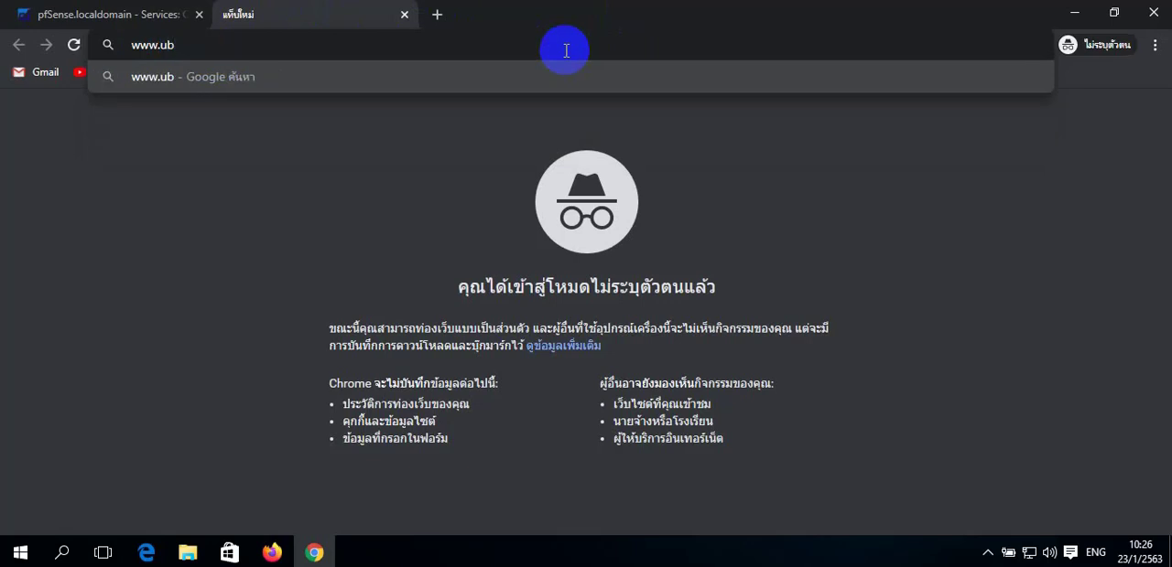
pyautogui.press('BackSpace')
pyautogui.press('BackSpace')
pyautogui.write('ubru.ac.th')
pyautogui.press('Return')
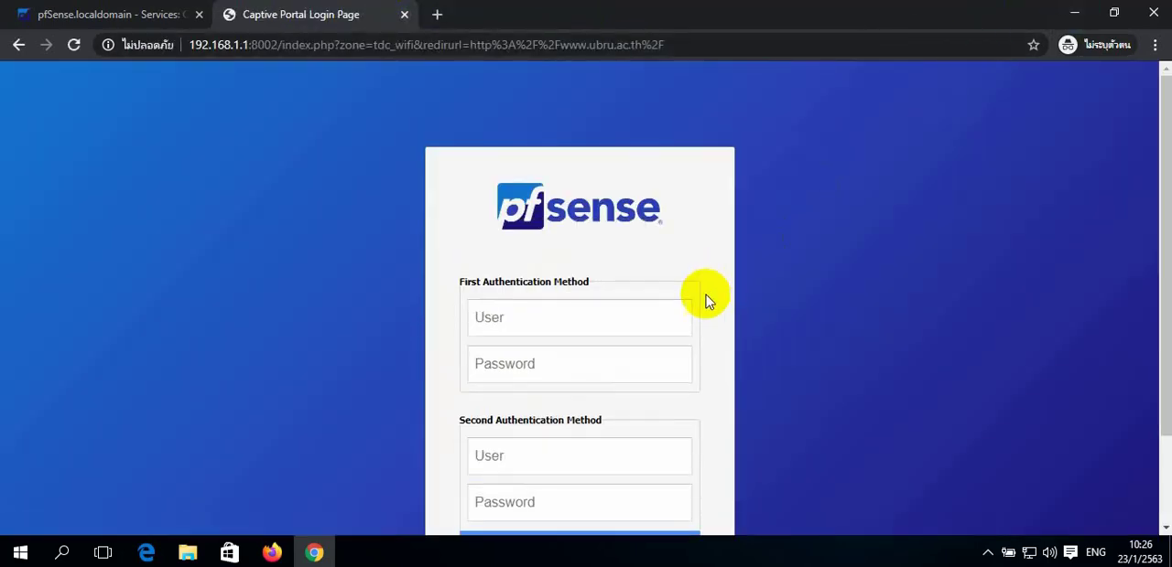
# - Log in to the captive portal as user01 under the First Authentication Method, entering the account password
pyautogui.click(647, 319)
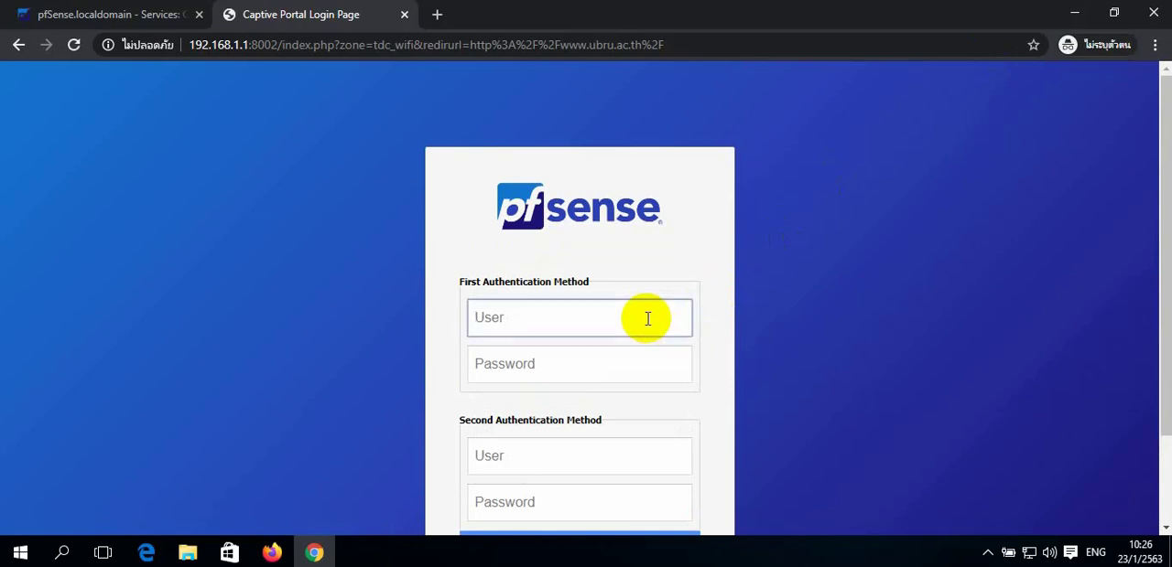
pyautogui.write('user01')
pyautogui.press('Tab')
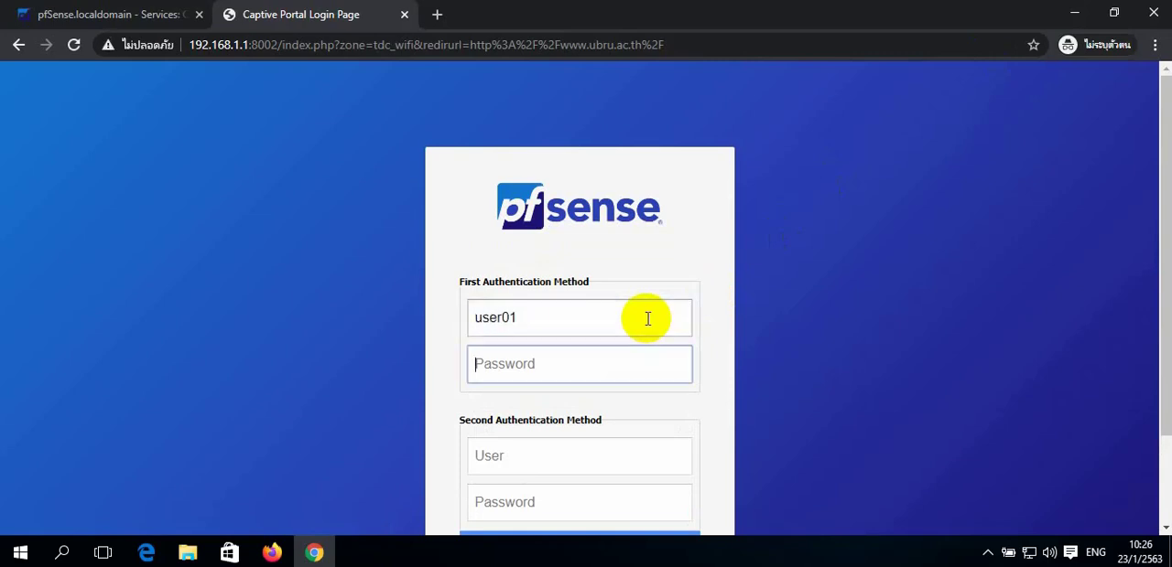
pyautogui.write('1')
pyautogui.scroll(-2, 669, 311)
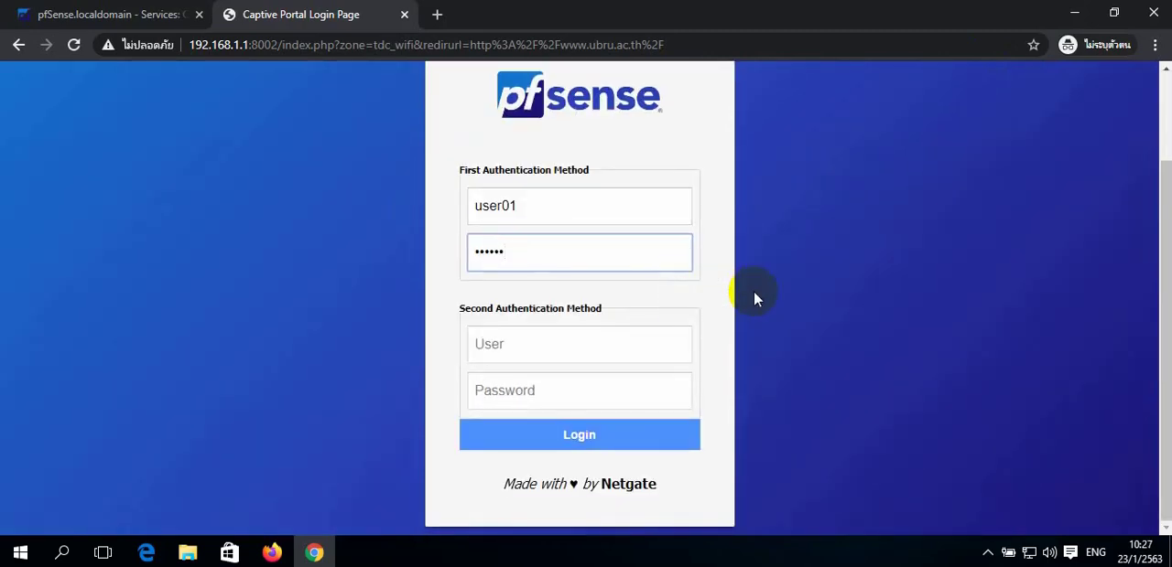
pyautogui.click(564, 441)
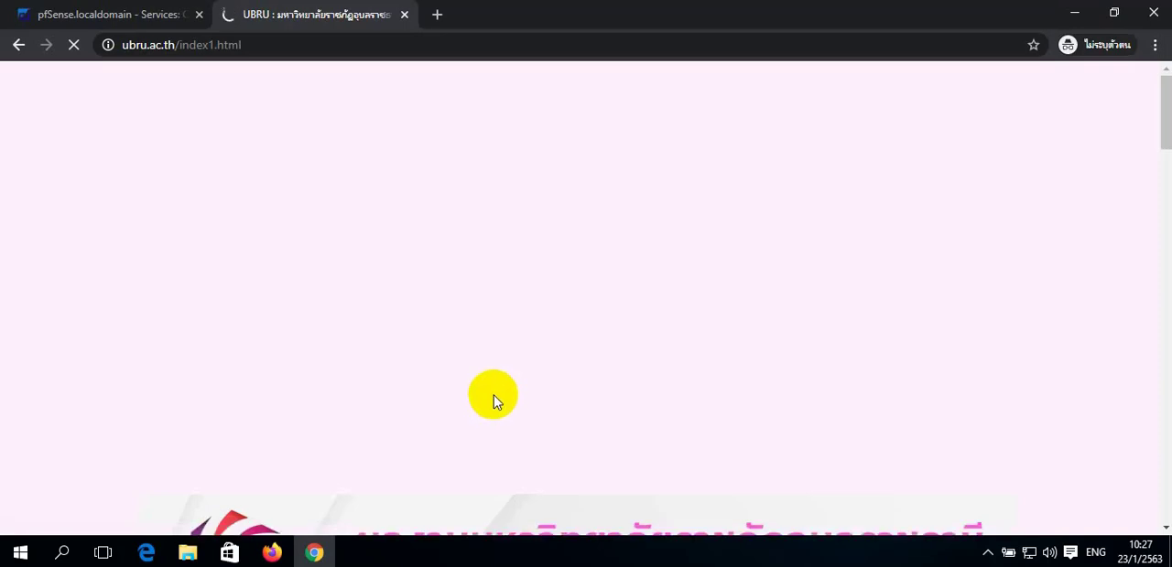
# - Load tdc.itech.ubru.ac.th in a new browser tab to test internet access with a second site
pyautogui.scroll(-3, 585, 385)
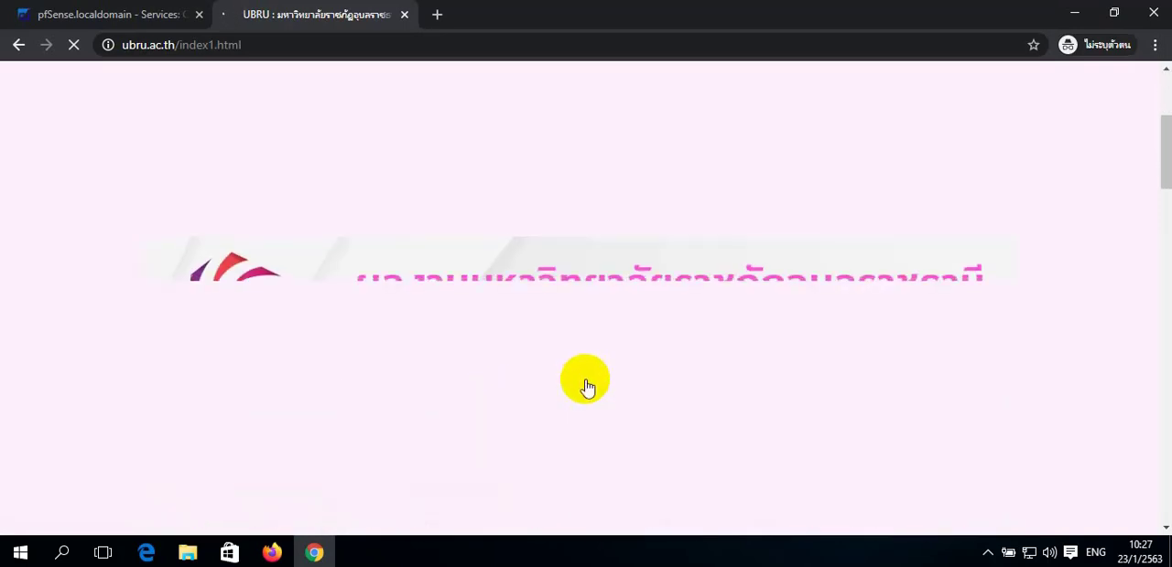
pyautogui.click(442, 45)
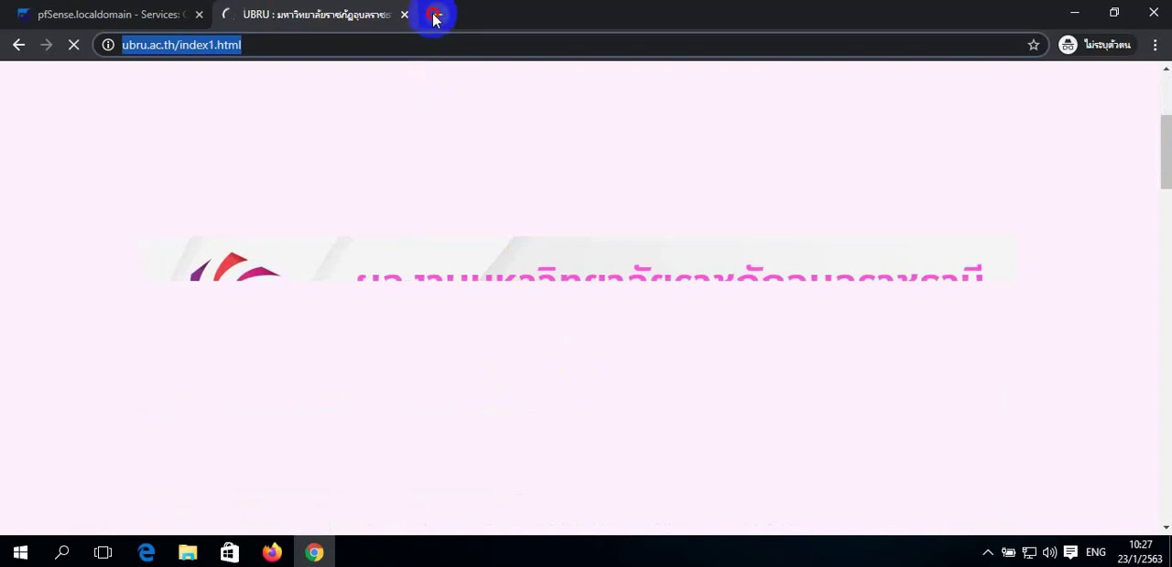
pyautogui.click(436, 15)
pyautogui.write('t')
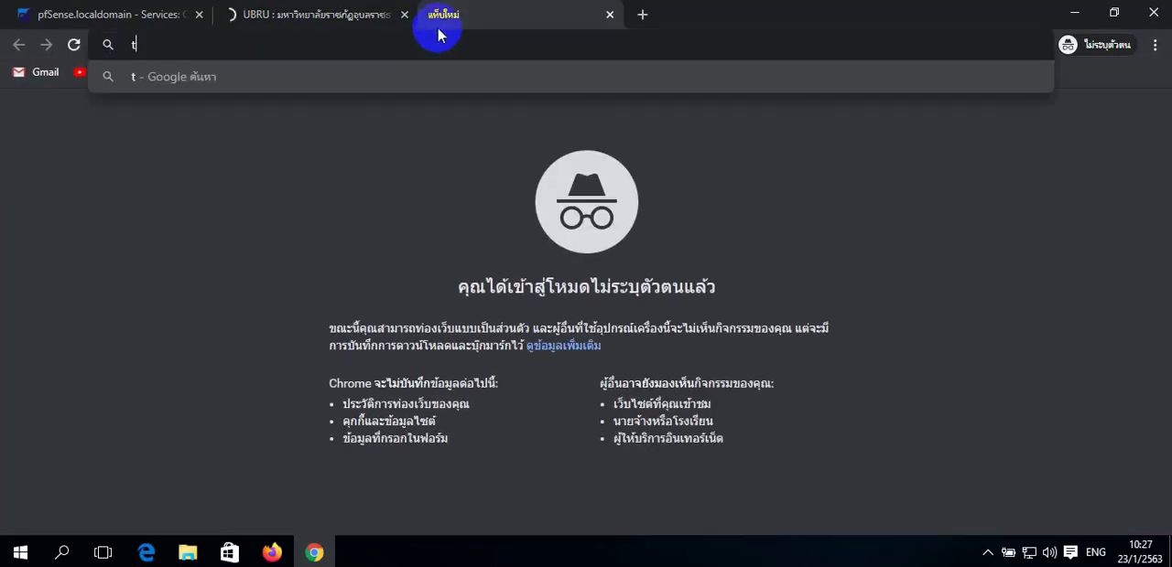
pyautogui.write('dcu')
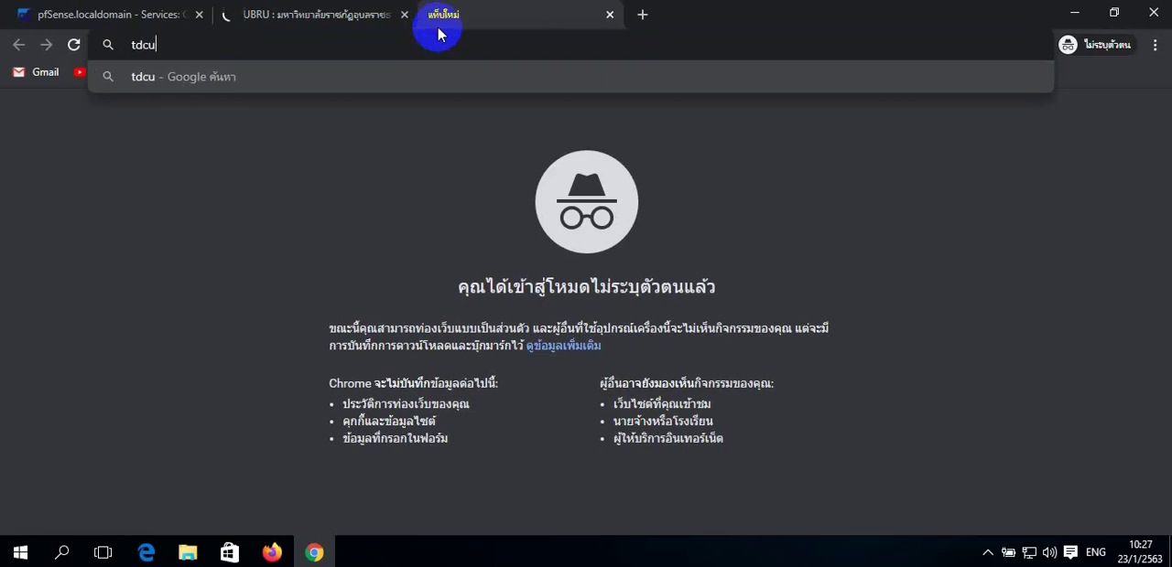
pyautogui.press('BackSpace')
pyautogui.write('.ub')
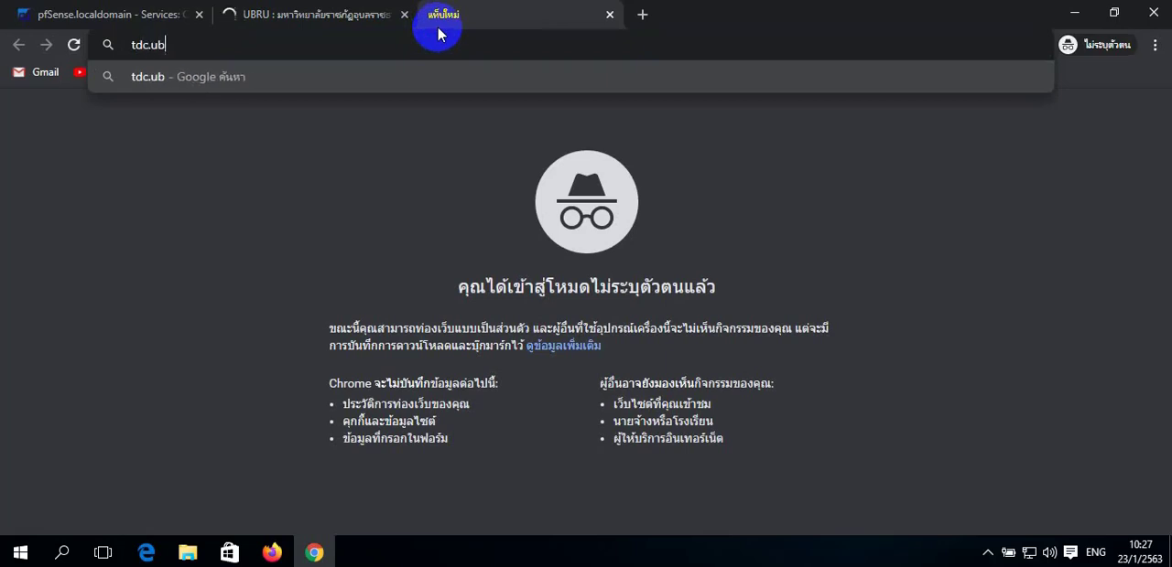
pyautogui.write('ru.ac.th')
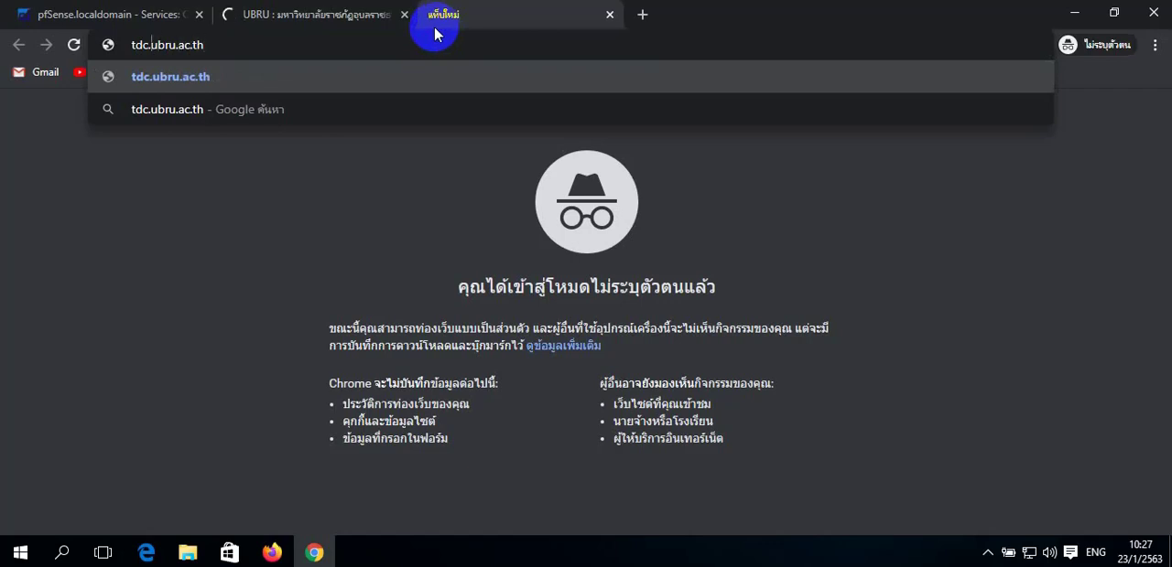
pyautogui.write('itech')
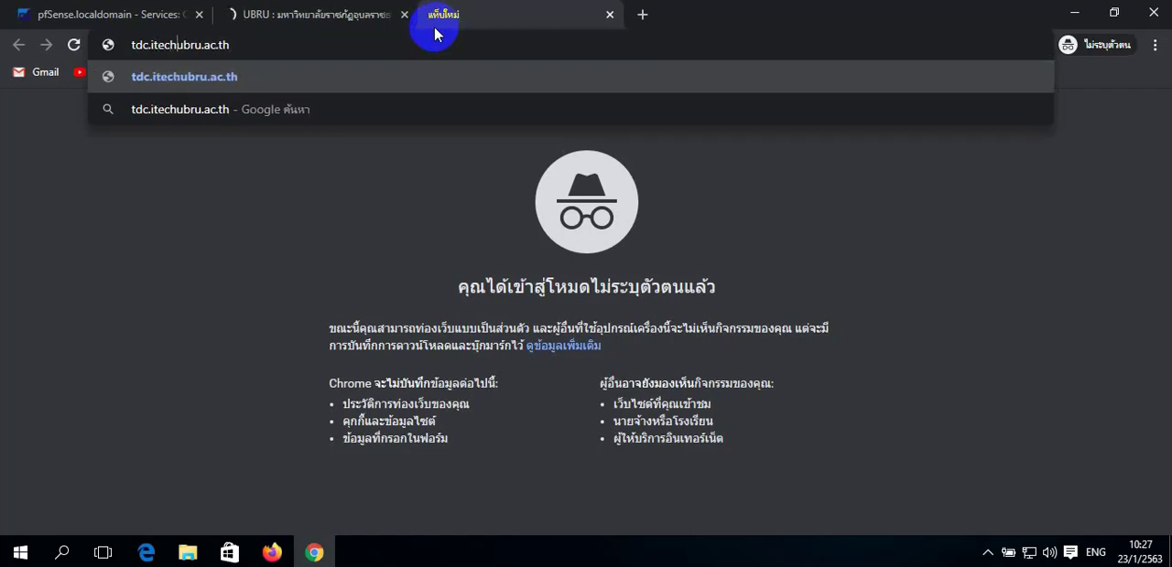
pyautogui.write('.')
pyautogui.press('Return')
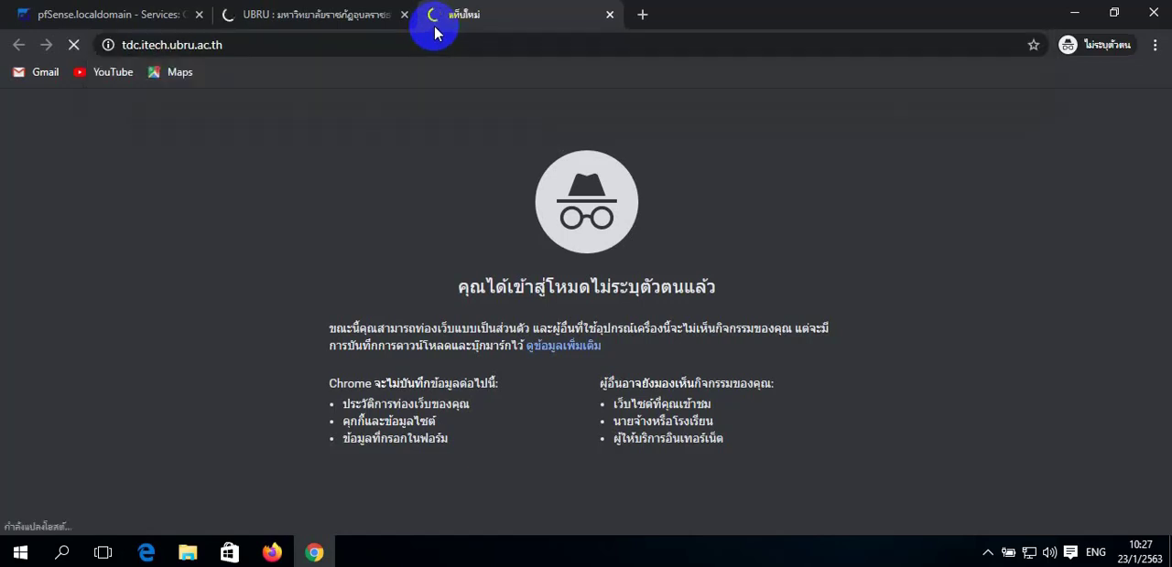
# - Check the loading progress of the UBRU page and the tdc.itech.ubru.ac.th page, ending on the UBRU page
pyautogui.click(343, 15)
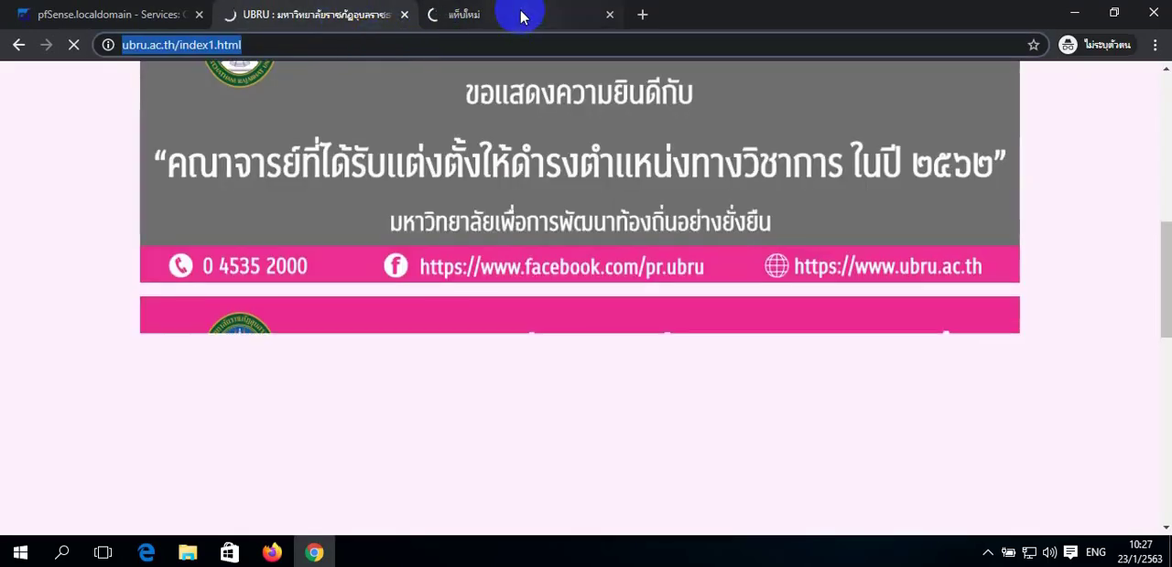
pyautogui.click(522, 15)
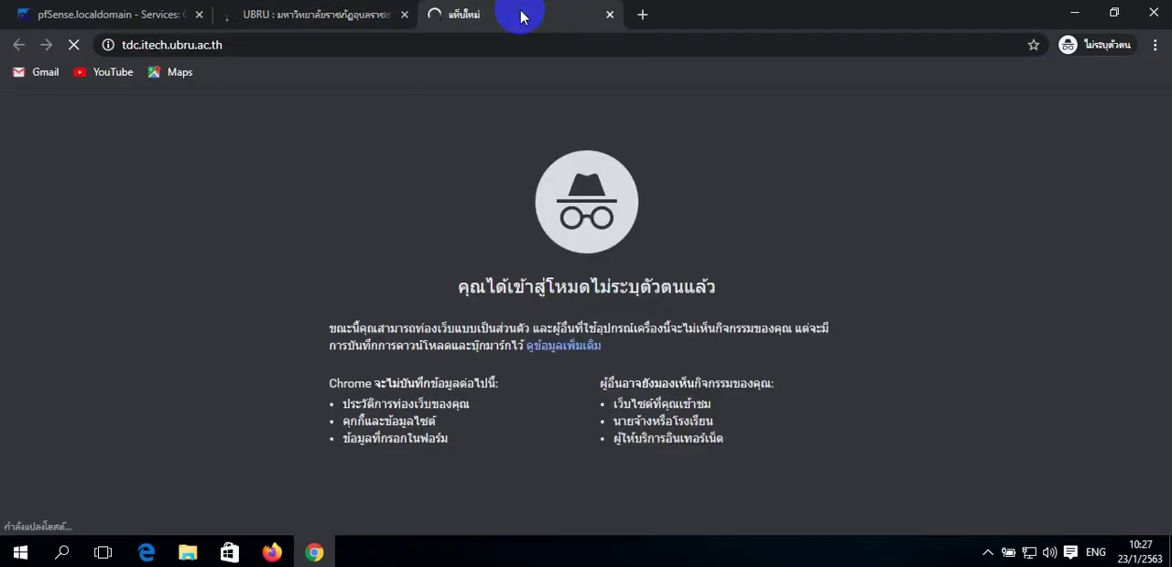
pyautogui.click(315, 19)
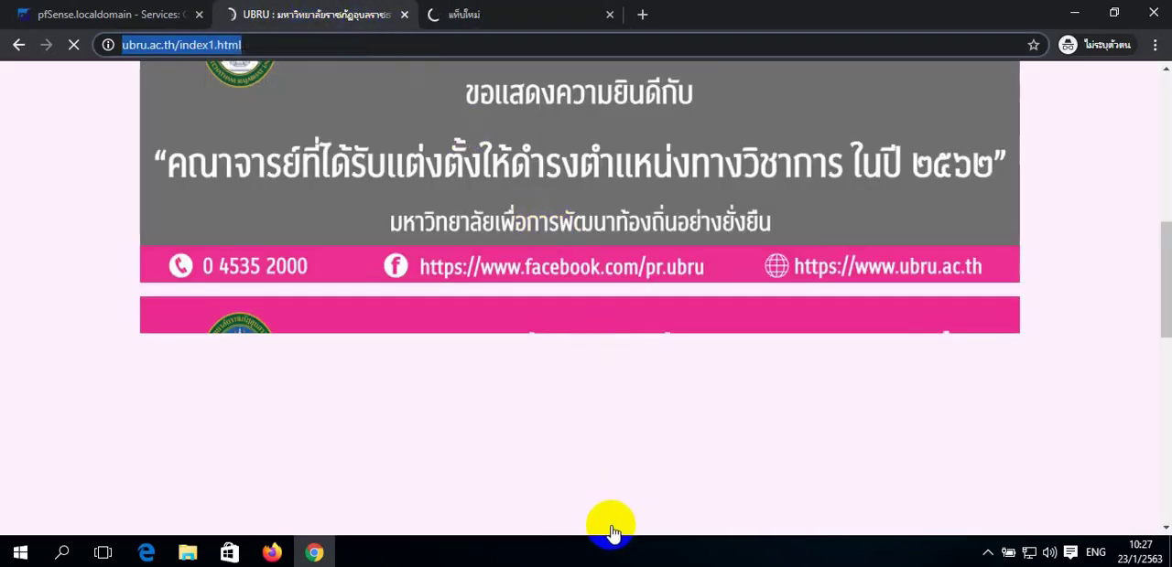